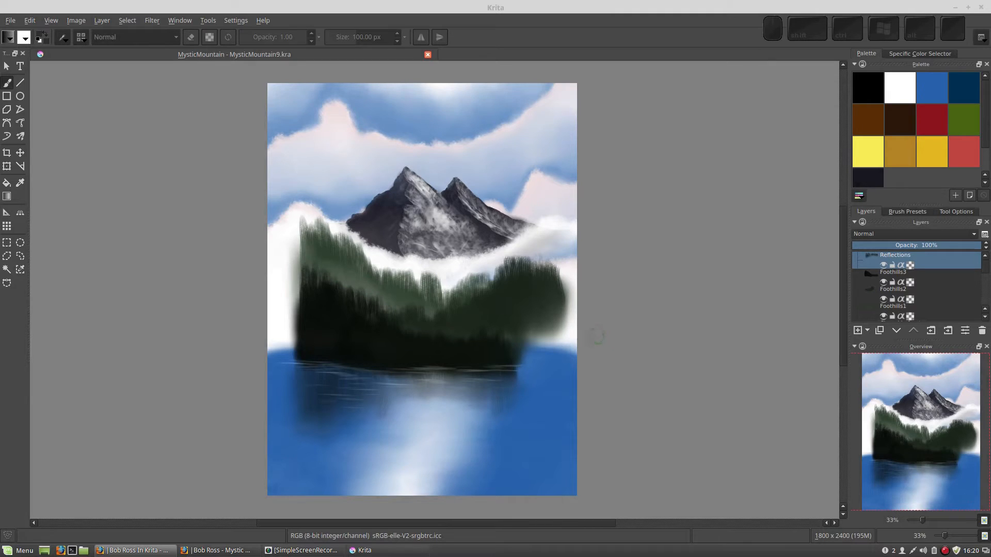
{"action": "left_click", "coordinate": [63, 38]}
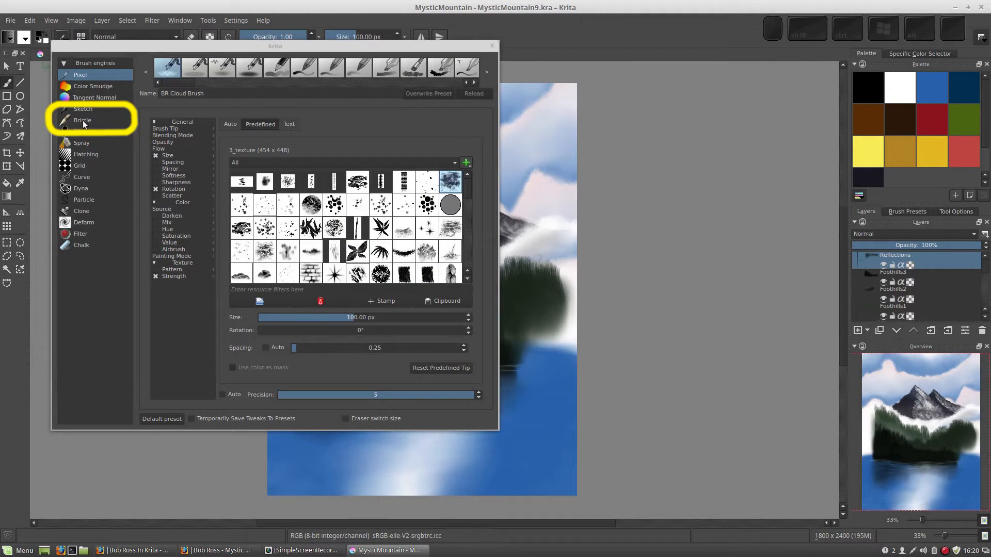
{"action": "left_click", "coordinate": [650, 175]}
{"action": "left_click", "coordinate": [492, 46]}
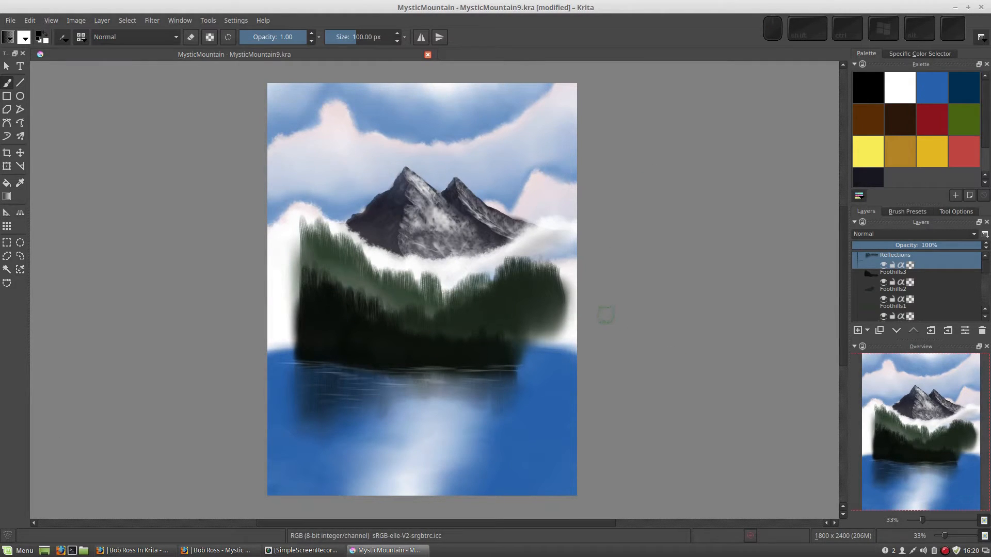
{"action": "key", "text": "alt+Tab"}
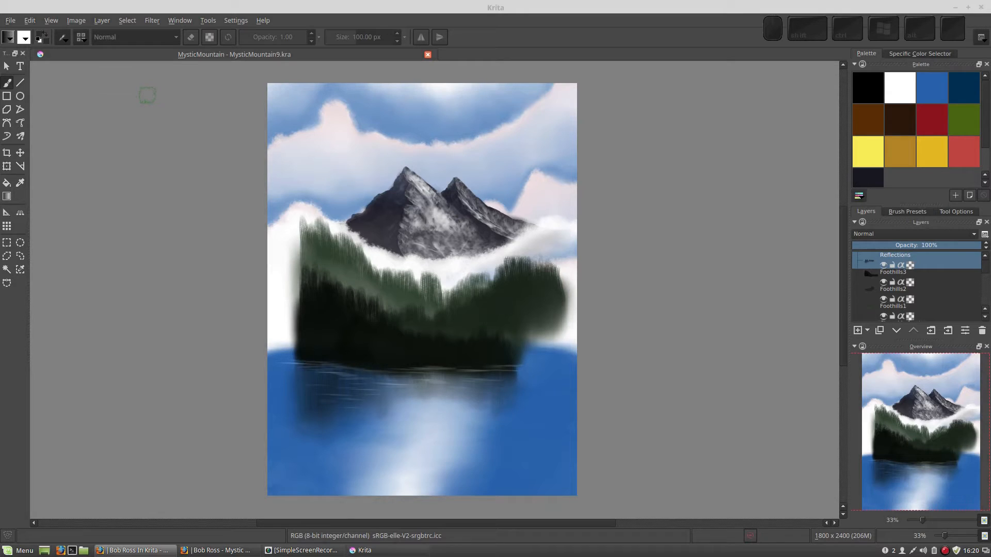
- Search the brush presets for "rake" and select the deevad C4 rake large preset
{"action": "left_click", "coordinate": [82, 38]}
{"action": "left_click", "coordinate": [81, 38]}
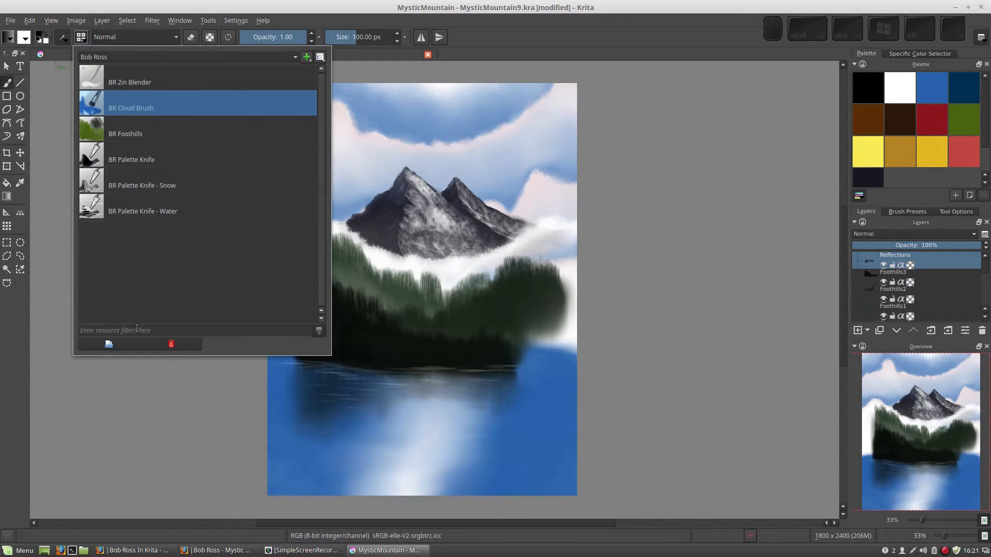
{"action": "left_click", "coordinate": [135, 330]}
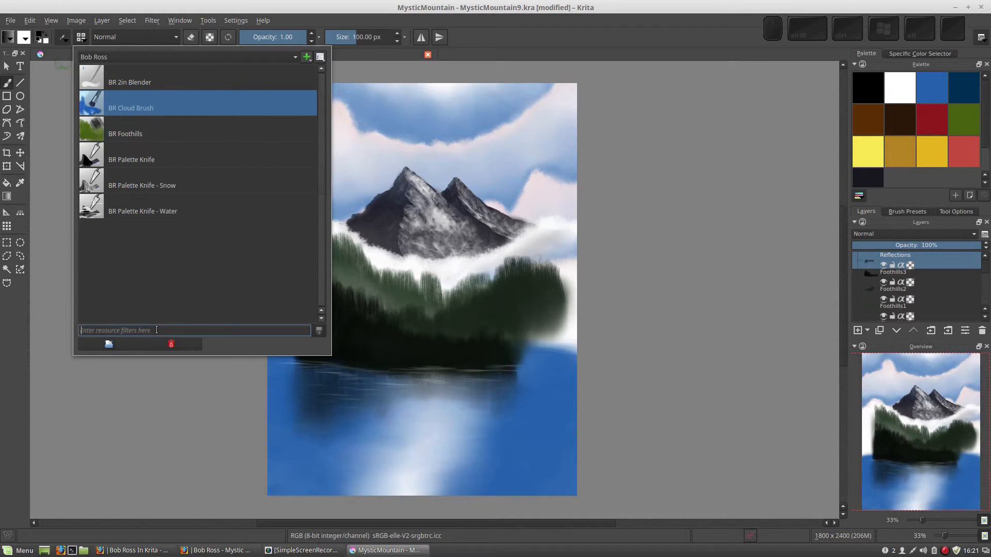
{"action": "type", "text": "rake"}
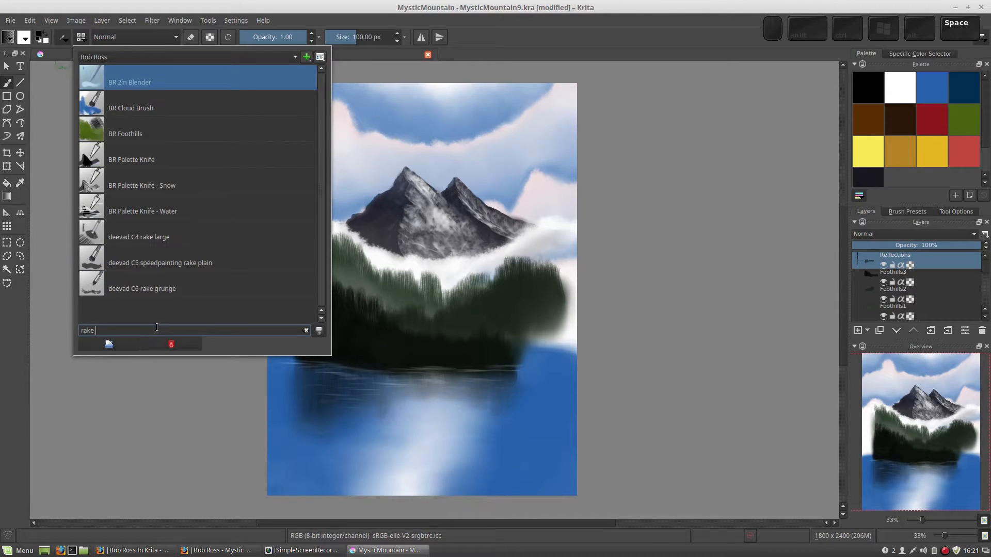
{"action": "left_click", "coordinate": [125, 233]}
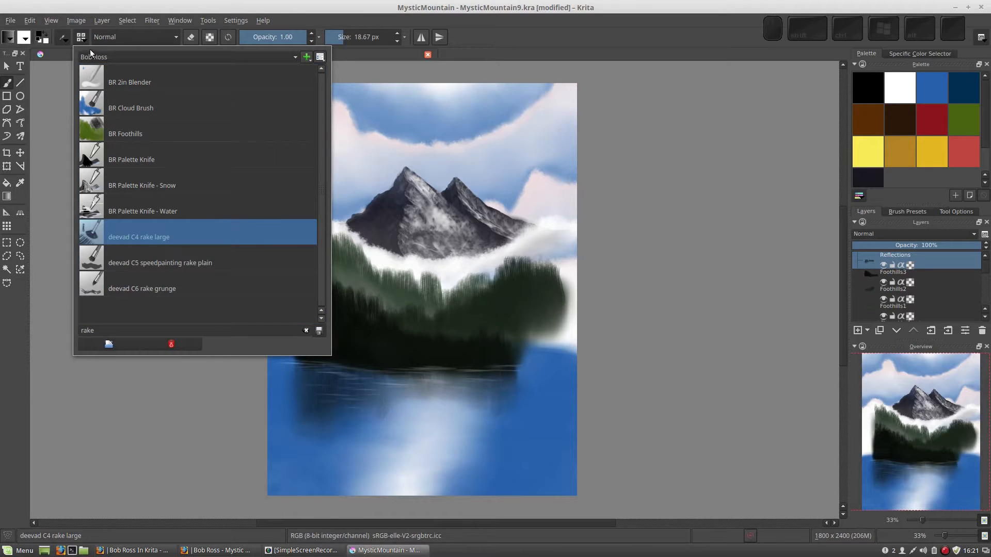
- Open the brush editor and turn on its scratchpad
{"action": "left_click", "coordinate": [65, 37]}
{"action": "left_click", "coordinate": [64, 36]}
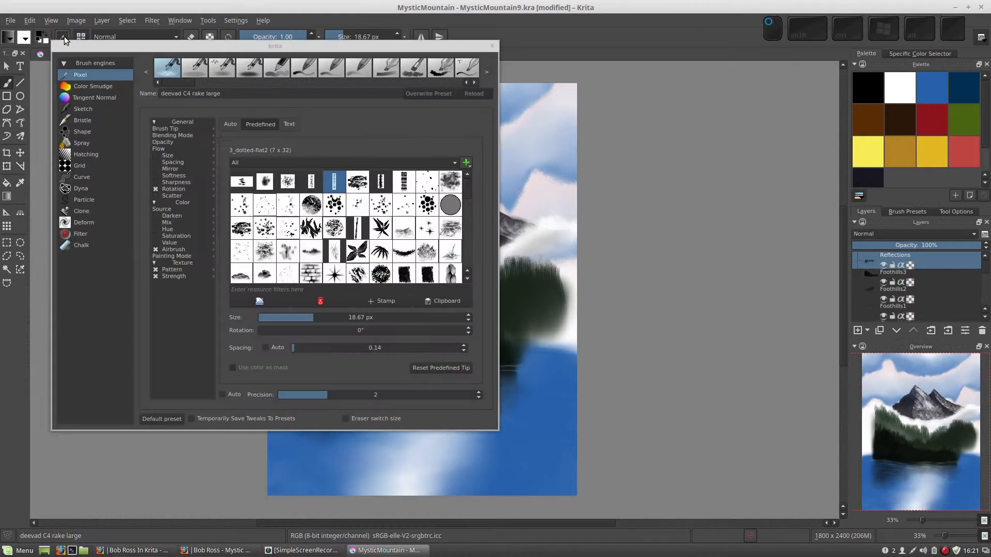
{"action": "right_click", "coordinate": [231, 360]}
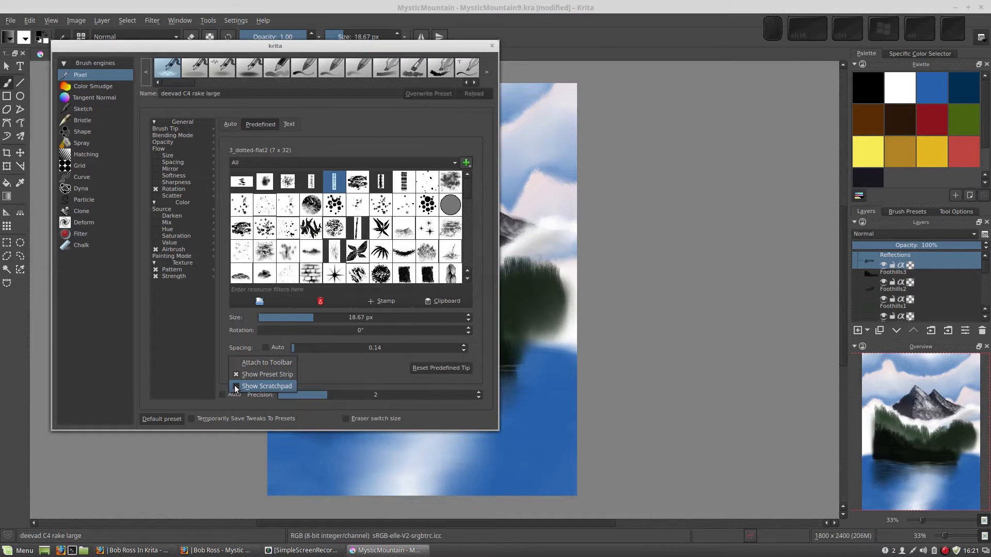
{"action": "left_click", "coordinate": [267, 386]}
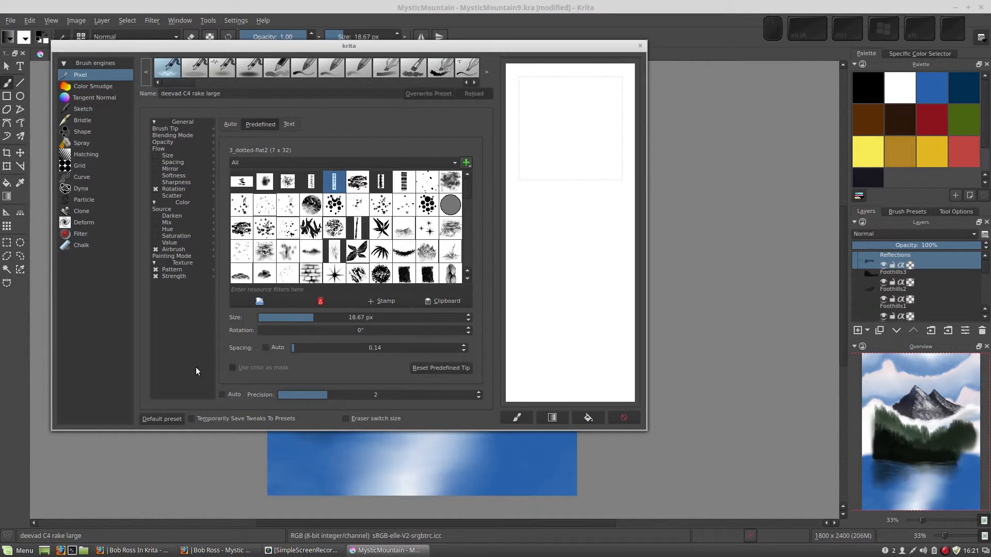
- Move the brush editor and attach it to the toolbar
{"action": "right_click", "coordinate": [192, 340]}
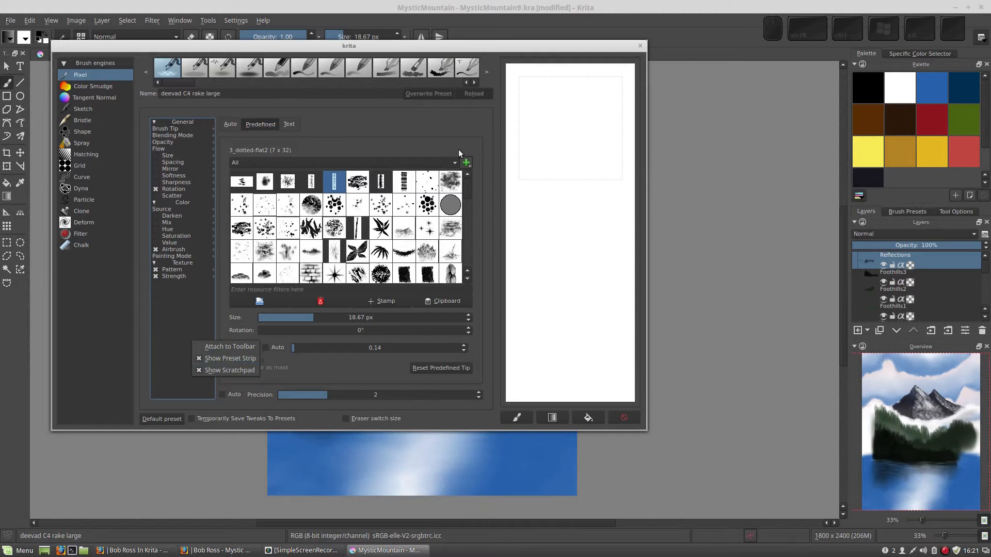
{"action": "mouse_move", "coordinate": [287, 47]}
{"action": "left_mouse_down"}
{"action": "mouse_move", "coordinate": [342, 100]}
{"action": "mouse_move", "coordinate": [298, 68]}
{"action": "mouse_move", "coordinate": [314, 71]}
{"action": "left_mouse_up"}
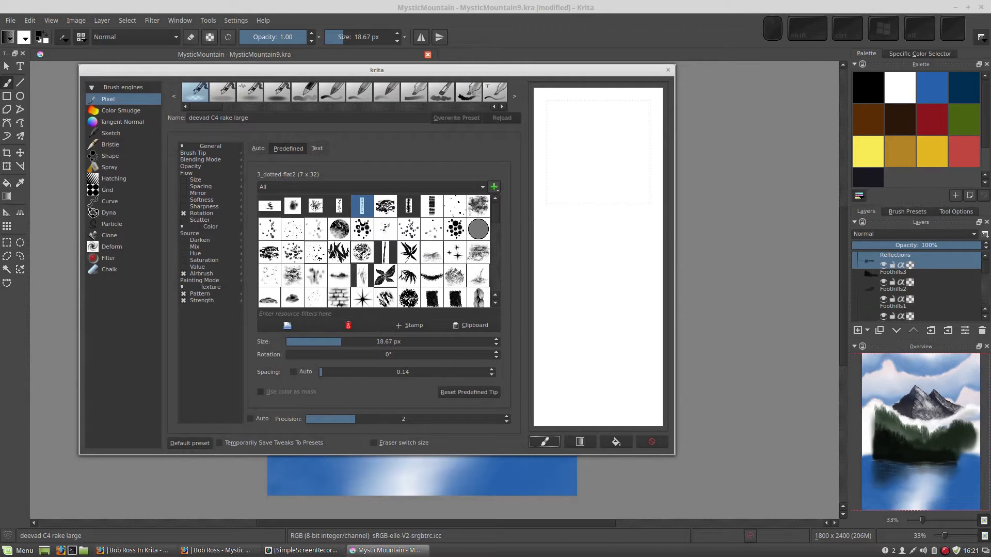
{"action": "right_click", "coordinate": [414, 141]}
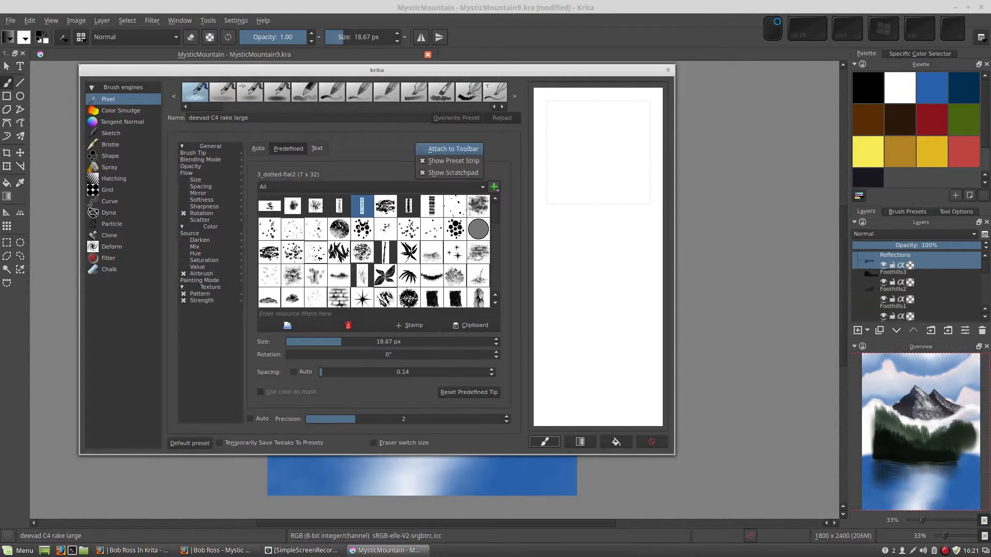
{"action": "left_click", "coordinate": [420, 148]}
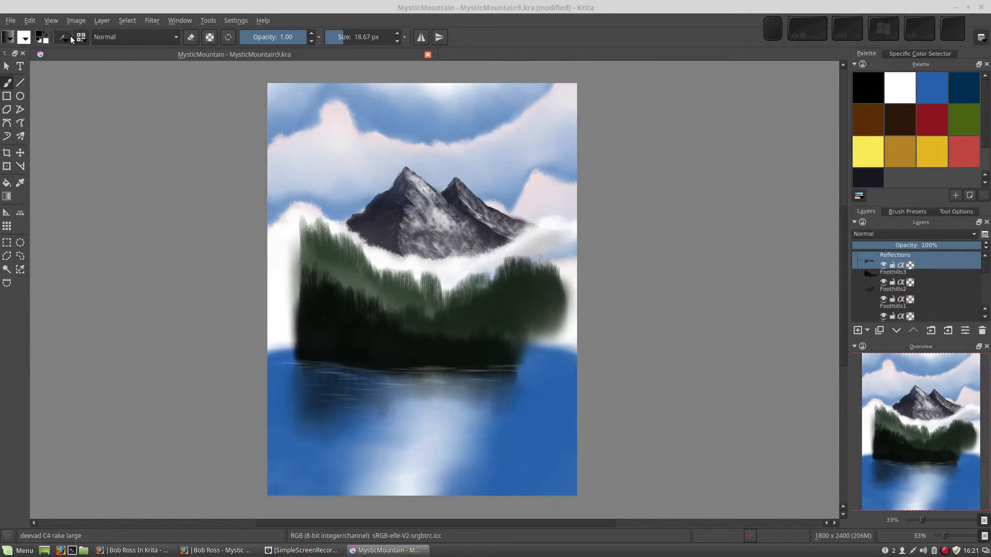
- Reopen the brush editor and detach it from the toolbar again
{"action": "left_click", "coordinate": [83, 38]}
{"action": "left_click", "coordinate": [66, 38]}
{"action": "left_click", "coordinate": [64, 37]}
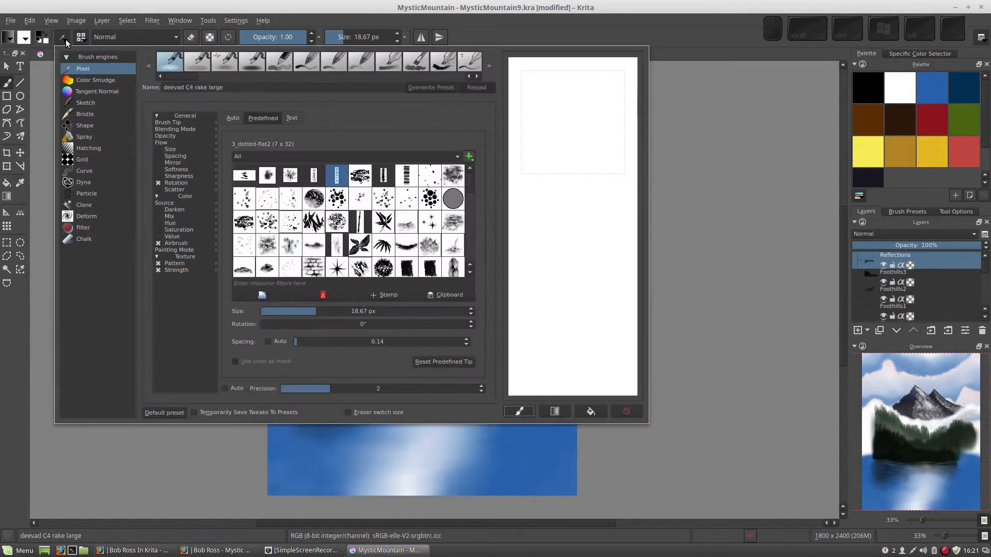
{"action": "right_click", "coordinate": [336, 114]}
{"action": "left_click", "coordinate": [354, 122]}
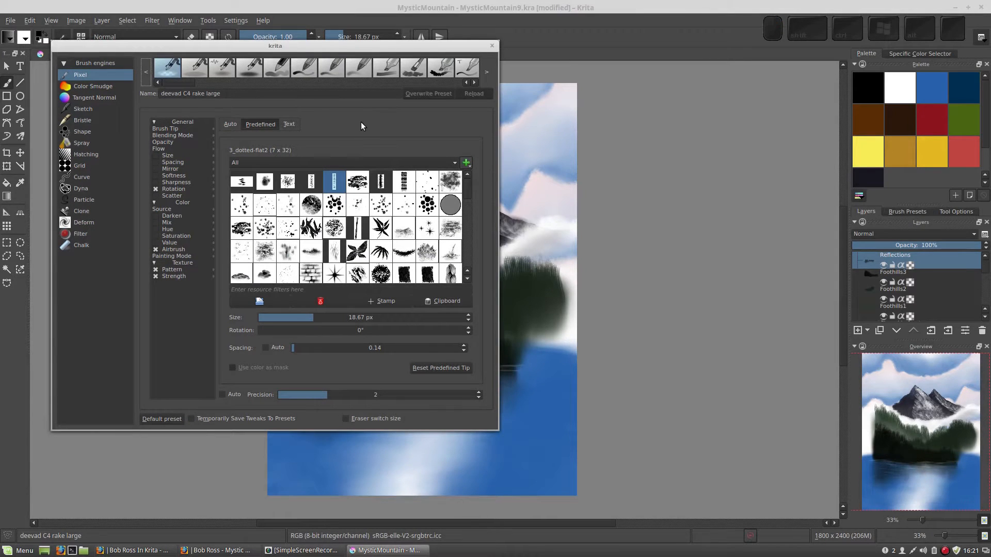
- Re-enable the scratchpad and move the brush editor toward the centre of the screen
{"action": "right_click", "coordinate": [360, 122]}
{"action": "left_click", "coordinate": [370, 152]}
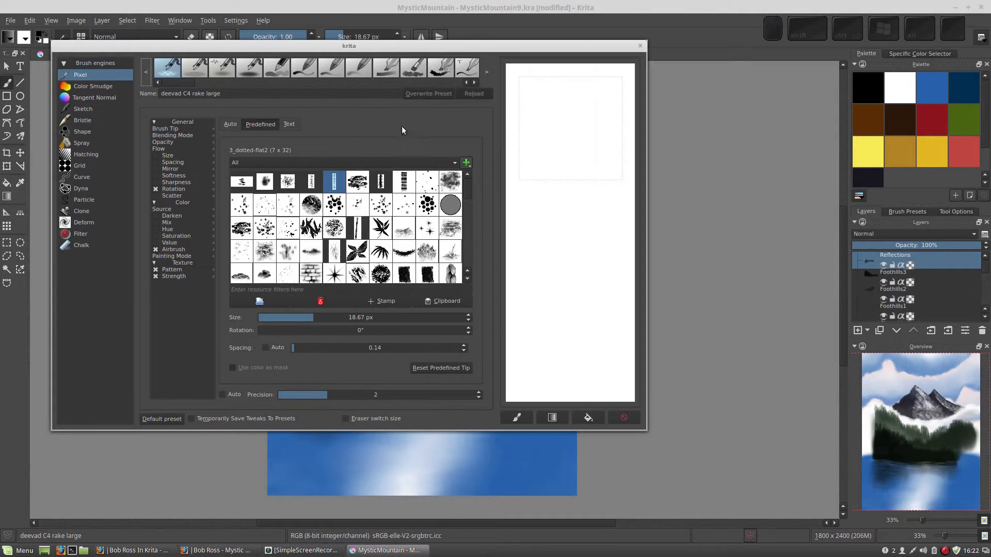
{"action": "mouse_move", "coordinate": [296, 51]}
{"action": "left_mouse_down"}
{"action": "mouse_move", "coordinate": [374, 77]}
{"action": "mouse_move", "coordinate": [366, 73]}
{"action": "left_mouse_up"}
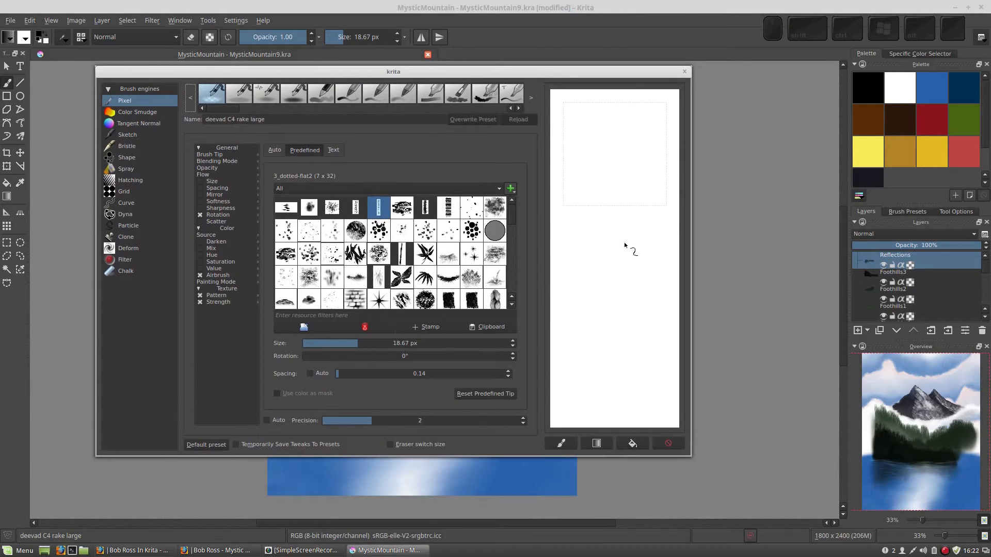
- Paint a few black test strokes on the scratchpad with the rake brush
{"action": "mouse_move", "coordinate": [604, 226]}
{"action": "left_mouse_down"}
{"action": "mouse_move", "coordinate": [625, 236]}
{"action": "mouse_move", "coordinate": [632, 262]}
{"action": "left_mouse_up"}
{"action": "mouse_move", "coordinate": [586, 237]}
{"action": "left_mouse_down"}
{"action": "mouse_move", "coordinate": [608, 250]}
{"action": "mouse_move", "coordinate": [595, 272]}
{"action": "left_mouse_up"}
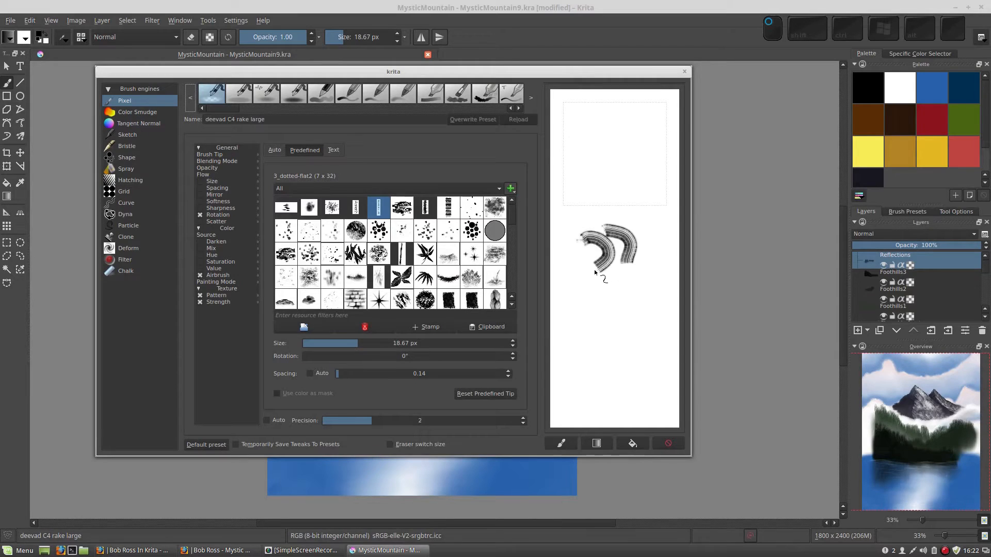
{"action": "mouse_move", "coordinate": [622, 304]}
{"action": "left_mouse_down"}
{"action": "mouse_move", "coordinate": [631, 335]}
{"action": "mouse_move", "coordinate": [624, 261]}
{"action": "mouse_move", "coordinate": [639, 255]}
{"action": "left_mouse_up"}
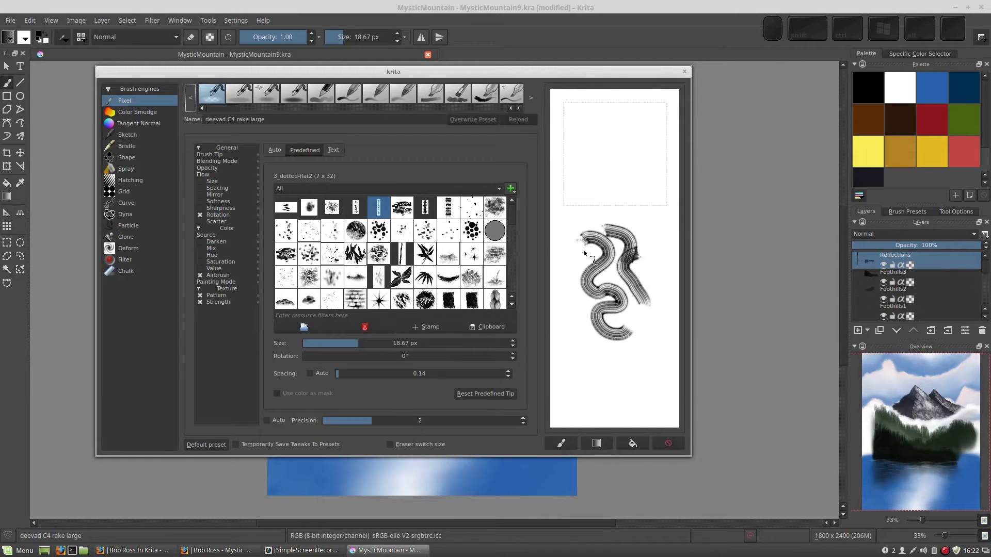
{"action": "left_click", "coordinate": [747, 212]}
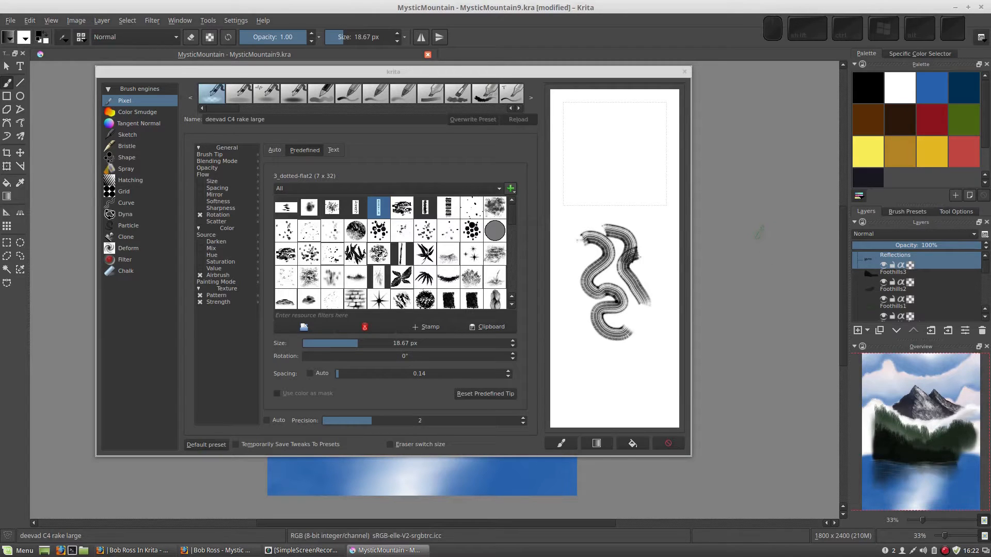
{"action": "key", "text": "plus"}
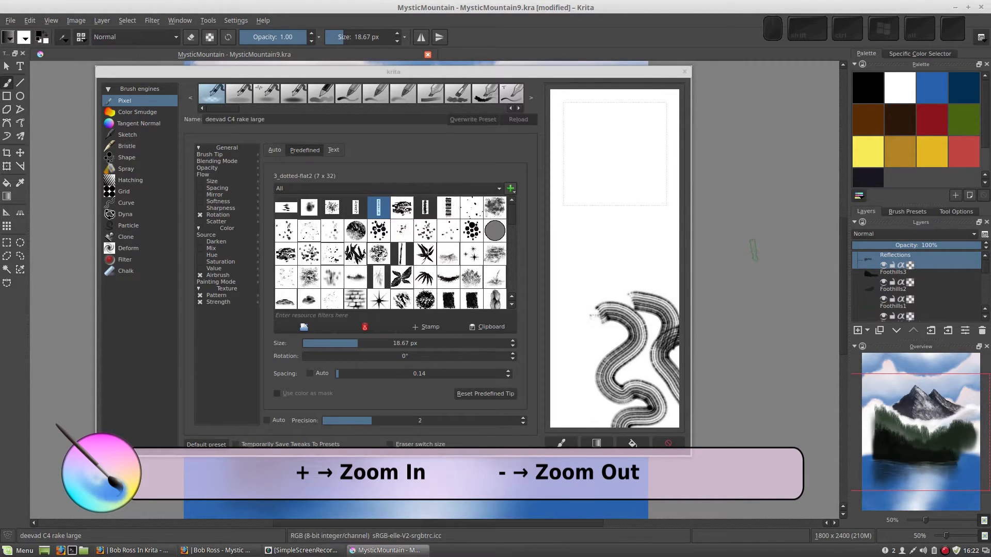
{"action": "key", "text": "plus"}
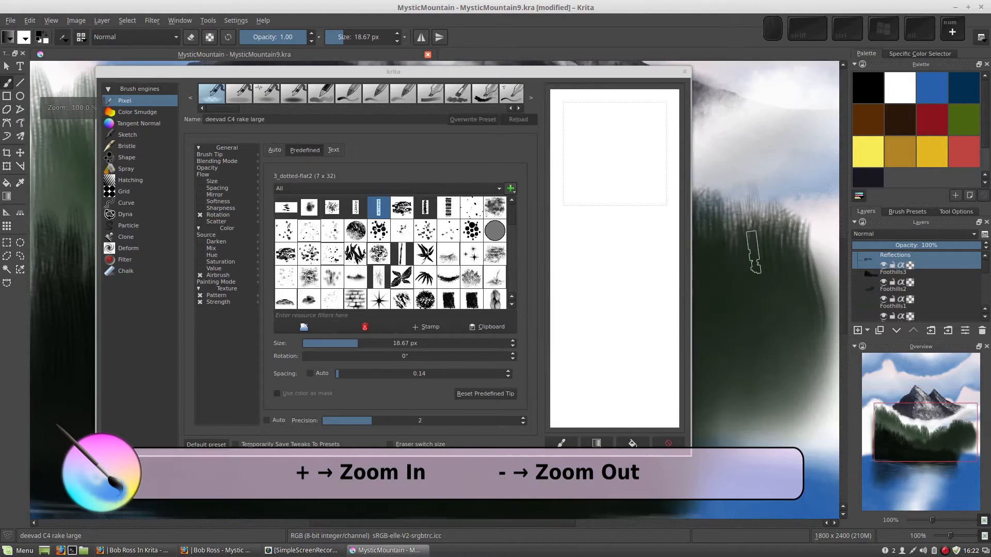
{"action": "key", "text": "minus"}
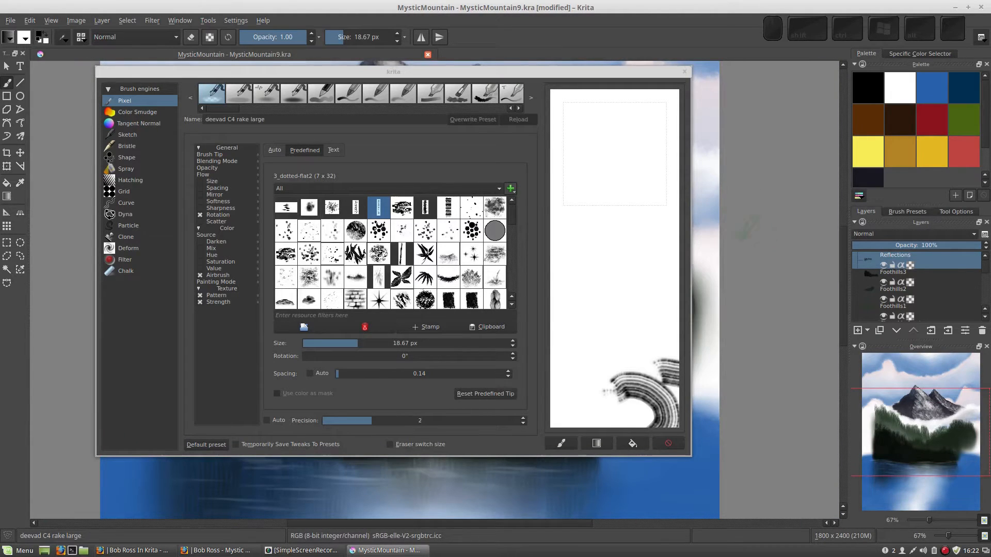
- Try a gradient fill on the scratchpad and clear it with the background fill
{"action": "mouse_move", "coordinate": [621, 198]}
{"action": "left_mouse_down"}
{"action": "mouse_move", "coordinate": [622, 164]}
{"action": "mouse_move", "coordinate": [617, 205]}
{"action": "mouse_move", "coordinate": [599, 190]}
{"action": "mouse_move", "coordinate": [586, 230]}
{"action": "mouse_move", "coordinate": [612, 221]}
{"action": "mouse_move", "coordinate": [616, 261]}
{"action": "mouse_move", "coordinate": [604, 257]}
{"action": "mouse_move", "coordinate": [628, 232]}
{"action": "mouse_move", "coordinate": [610, 295]}
{"action": "mouse_move", "coordinate": [639, 276]}
{"action": "mouse_move", "coordinate": [602, 288]}
{"action": "mouse_move", "coordinate": [622, 315]}
{"action": "mouse_move", "coordinate": [621, 235]}
{"action": "mouse_move", "coordinate": [625, 297]}
{"action": "mouse_move", "coordinate": [597, 201]}
{"action": "mouse_move", "coordinate": [614, 227]}
{"action": "left_mouse_up"}
{"action": "left_click", "coordinate": [596, 444]}
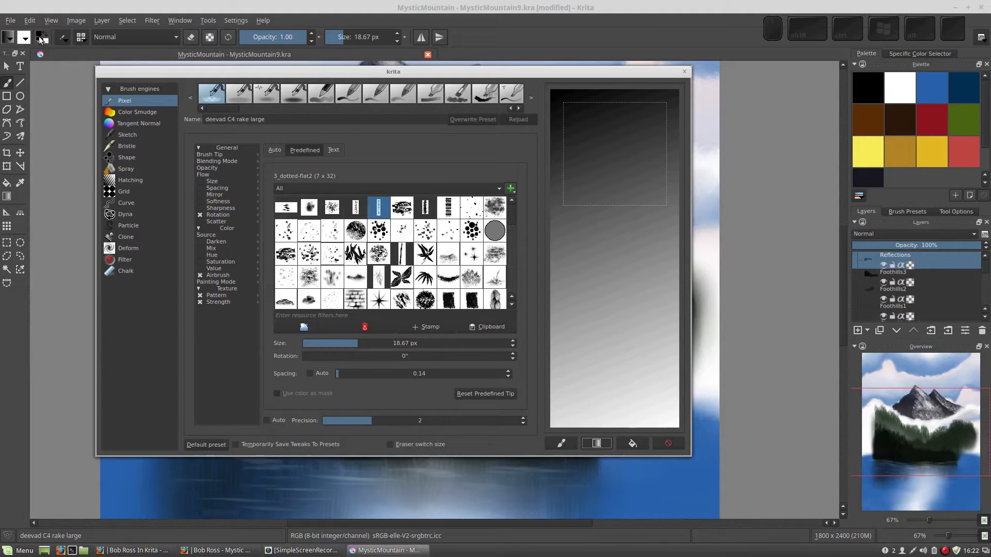
{"action": "left_click", "coordinate": [632, 444]}
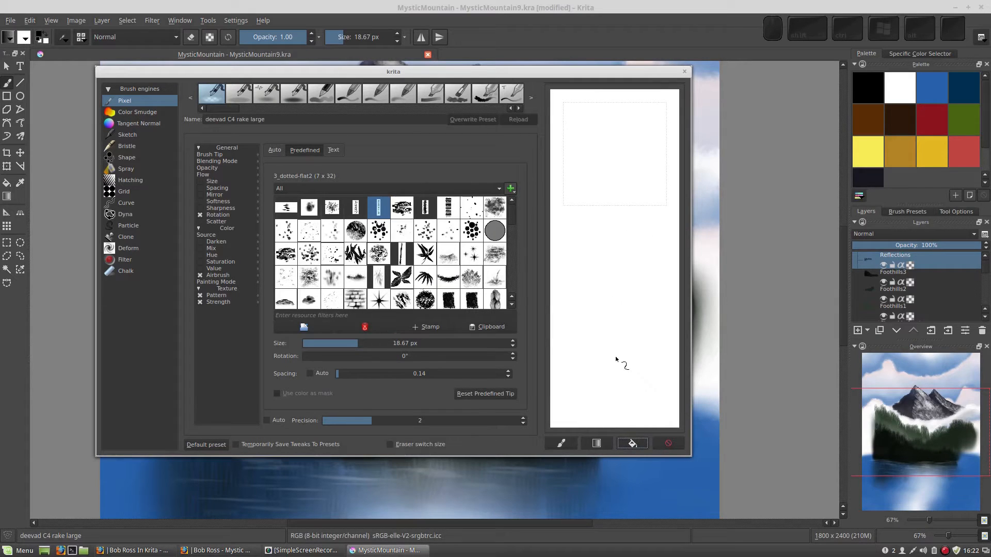
- Pick the blue palette colour and fill the scratchpad with a gradient
{"action": "left_click_drag", "start_coordinate": [623, 364], "coordinate": [629, 370]}
{"action": "left_click", "coordinate": [926, 90]}
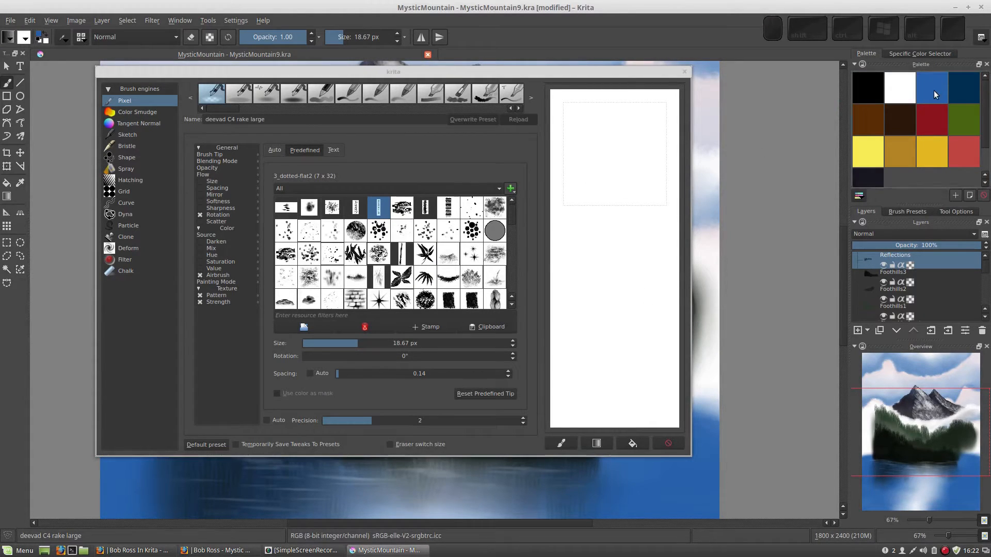
{"action": "left_click", "coordinate": [597, 444]}
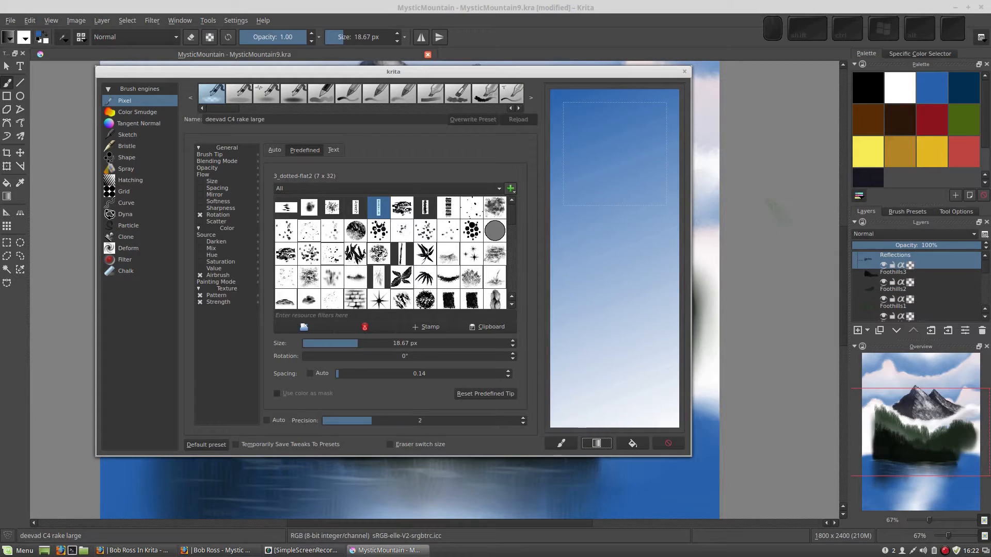
- Swap the foreground and background colours and test background and gradient fills on the scratchpad
{"action": "left_click", "coordinate": [780, 213]}
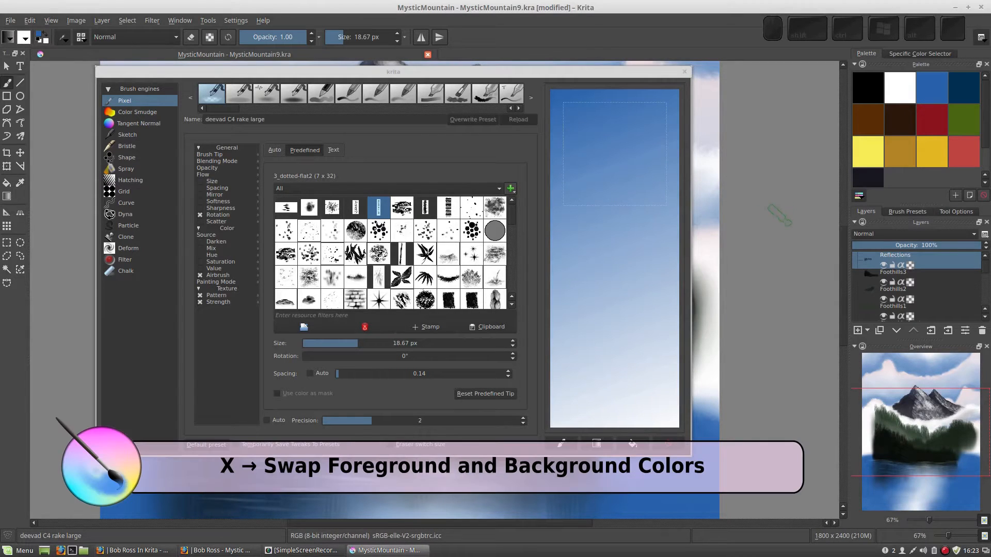
{"action": "key", "text": "x"}
{"action": "key", "text": "x"}
{"action": "key", "text": "x"}
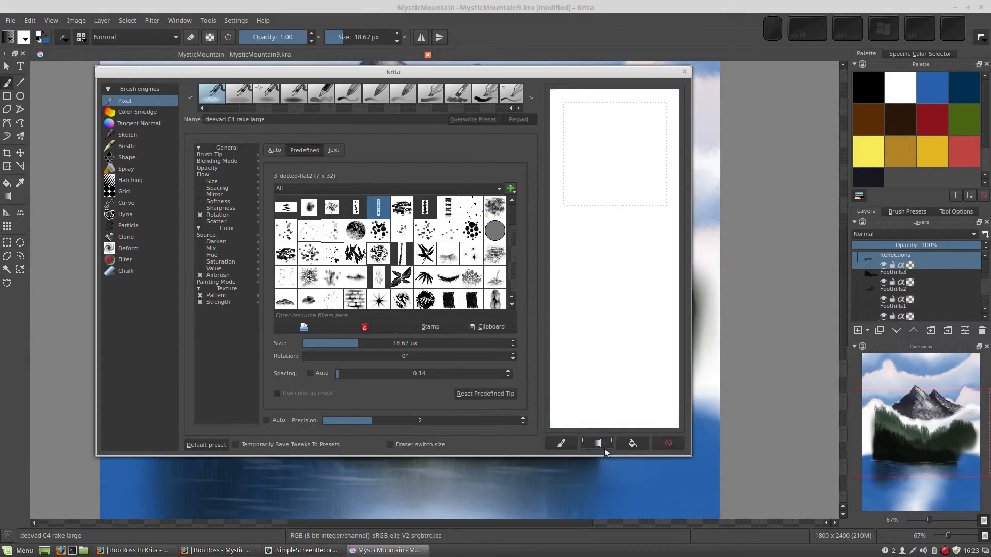
{"action": "left_click", "coordinate": [632, 443]}
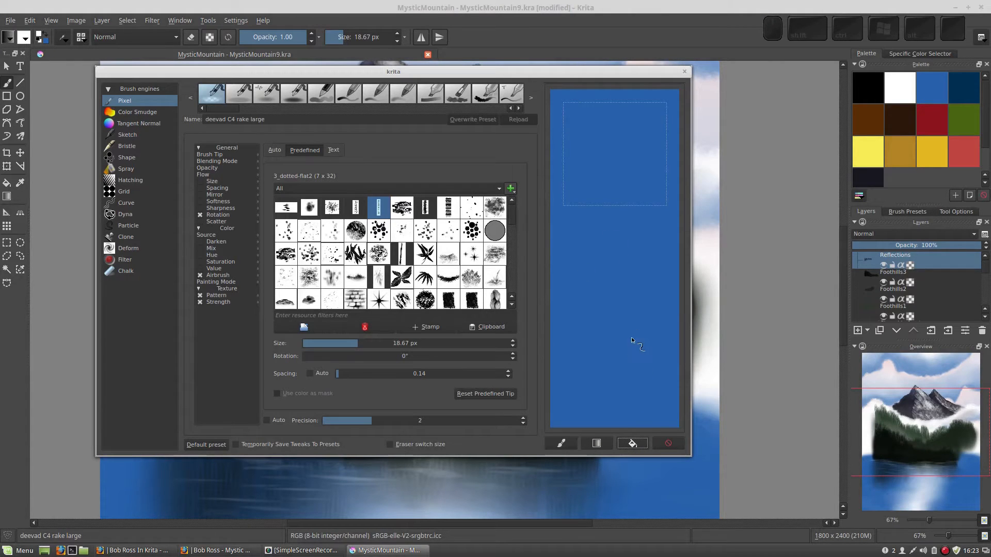
{"action": "left_click", "coordinate": [602, 443]}
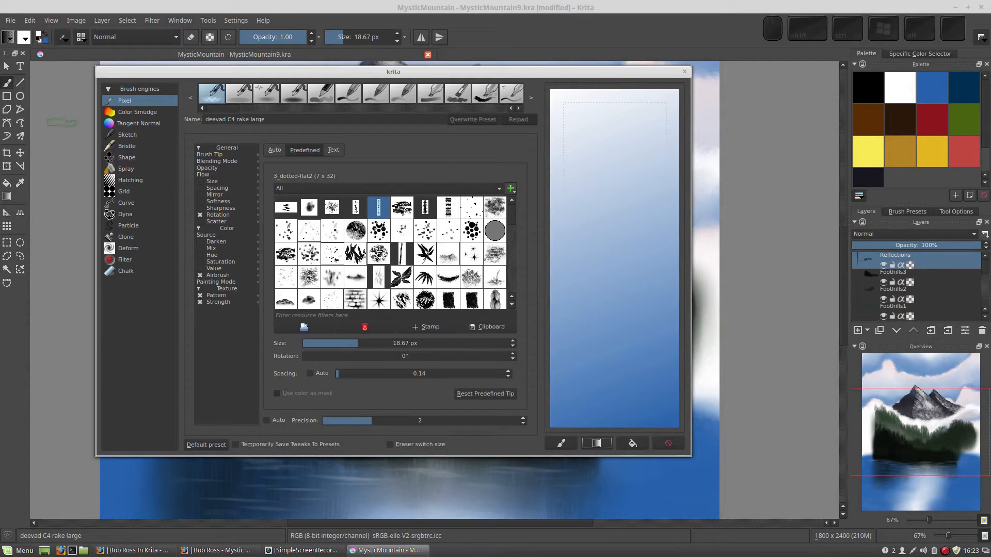
- Clear the scratchpad with the white background fill
{"action": "left_click", "coordinate": [62, 148]}
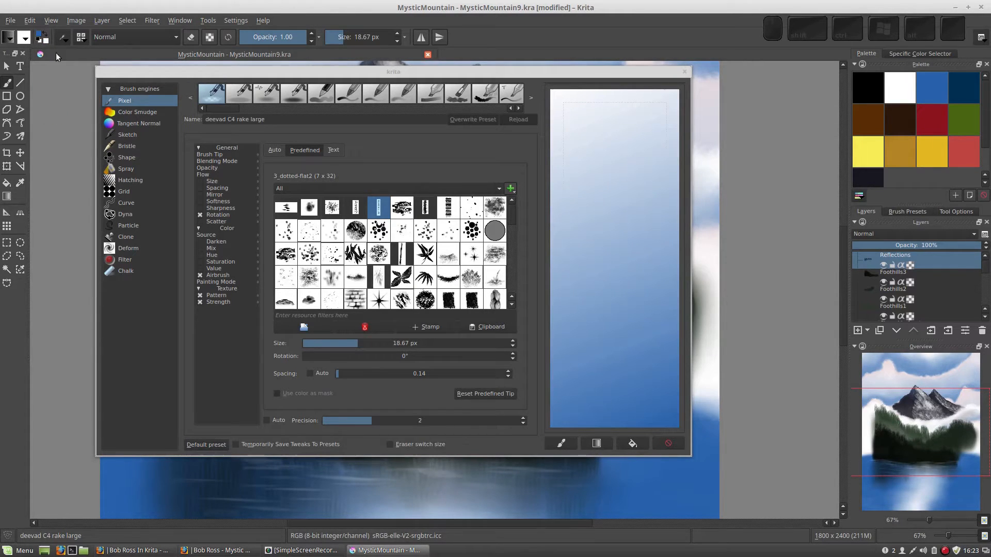
{"action": "left_click", "coordinate": [632, 444]}
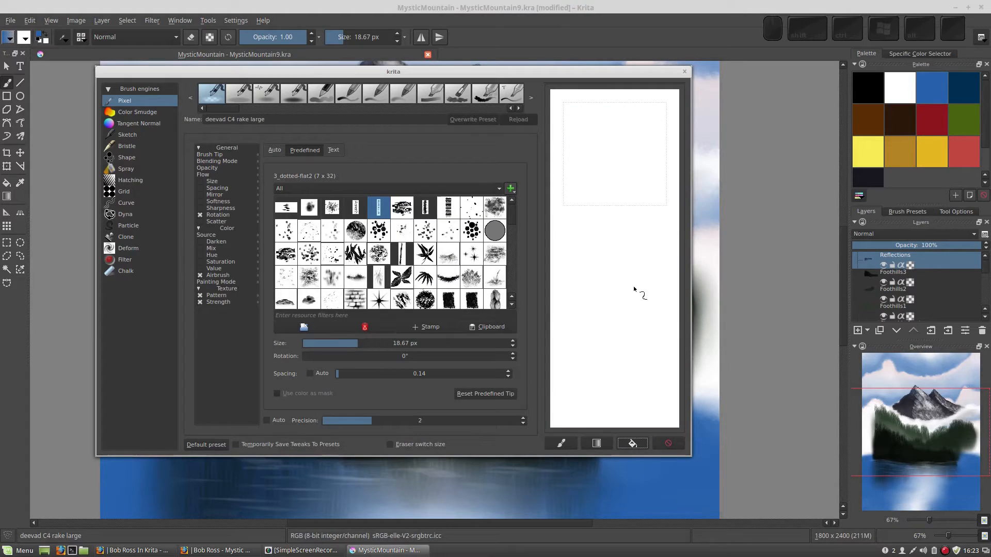
- Paint blue test strokes on the scratchpad with the rake brush
{"action": "left_click_drag", "start_coordinate": [628, 223], "coordinate": [608, 233]}
{"action": "mouse_move", "coordinate": [608, 178]}
{"action": "left_mouse_down"}
{"action": "mouse_move", "coordinate": [609, 210]}
{"action": "mouse_move", "coordinate": [602, 172]}
{"action": "left_mouse_up"}
{"action": "left_click_drag", "start_coordinate": [607, 212], "coordinate": [628, 257]}
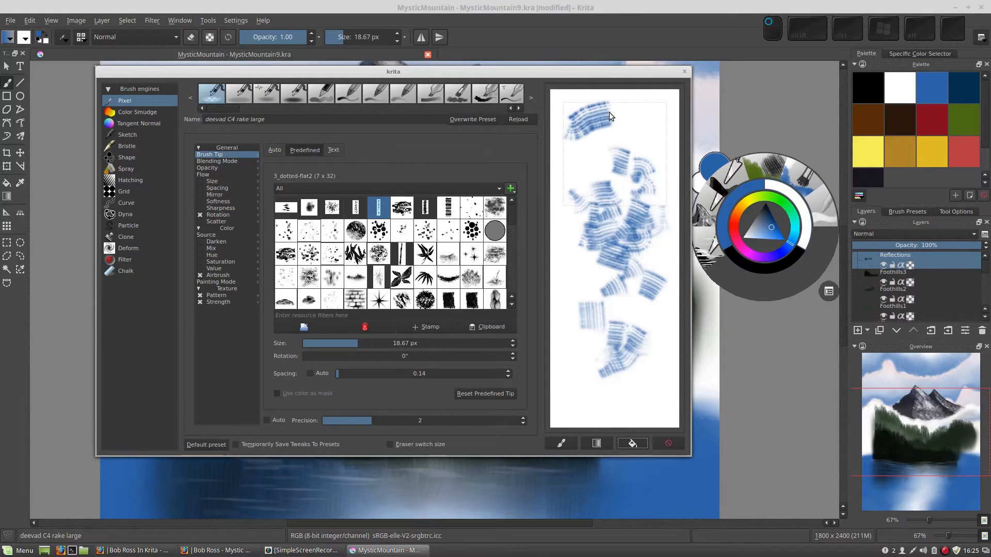
- Paint curving blue test strokes on the scratchpad and clear it with the background fill
{"action": "mouse_move", "coordinate": [629, 117]}
{"action": "left_mouse_down"}
{"action": "mouse_move", "coordinate": [643, 124]}
{"action": "mouse_move", "coordinate": [639, 144]}
{"action": "mouse_move", "coordinate": [613, 153]}
{"action": "mouse_move", "coordinate": [590, 192]}
{"action": "left_mouse_up"}
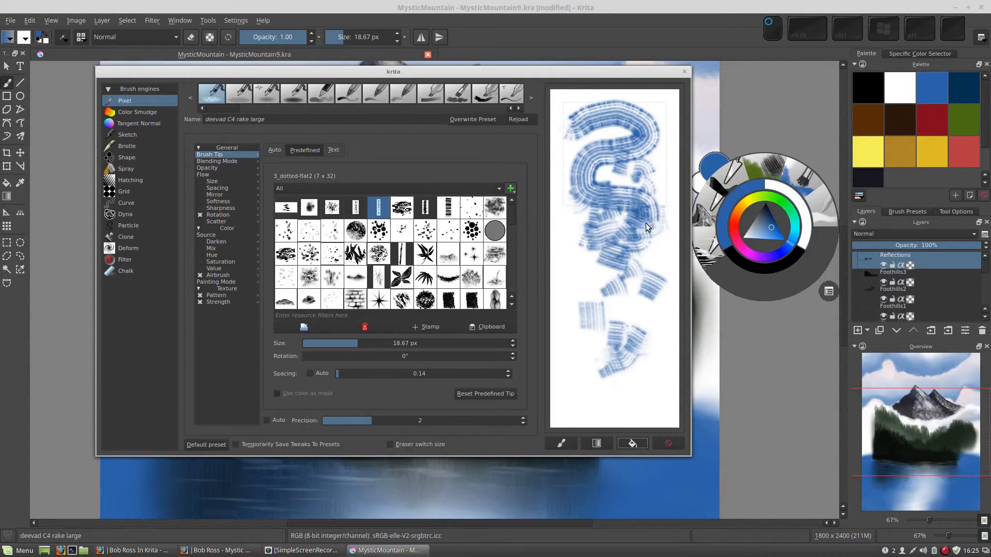
{"action": "mouse_move", "coordinate": [612, 246]}
{"action": "left_mouse_down"}
{"action": "mouse_move", "coordinate": [584, 247]}
{"action": "mouse_move", "coordinate": [579, 271]}
{"action": "left_mouse_up"}
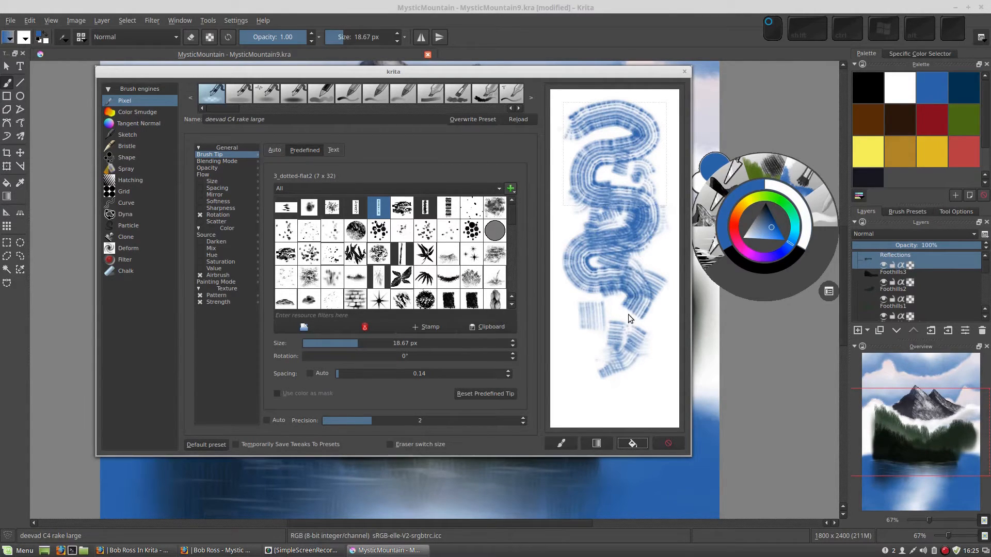
{"action": "left_click_drag", "start_coordinate": [625, 352], "coordinate": [606, 377]}
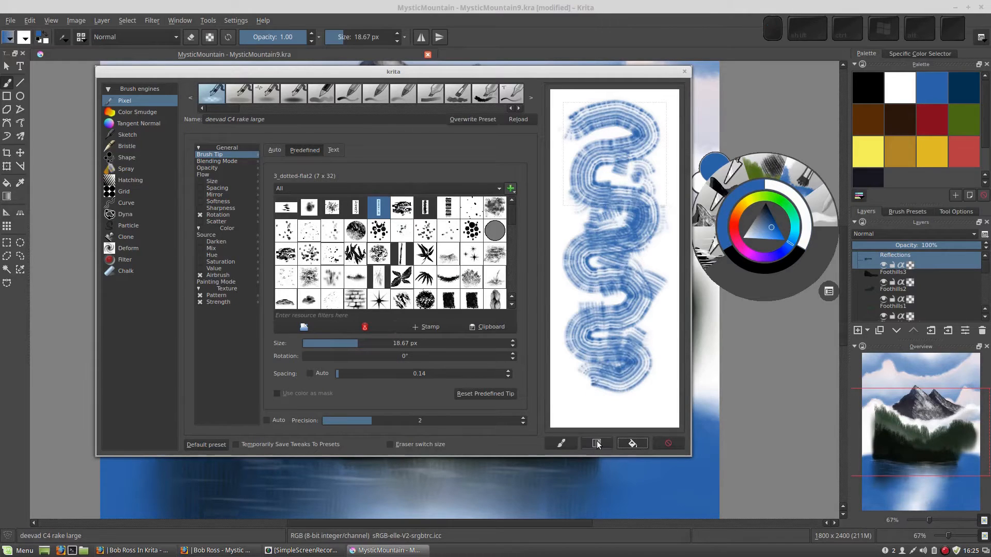
{"action": "left_click", "coordinate": [631, 443]}
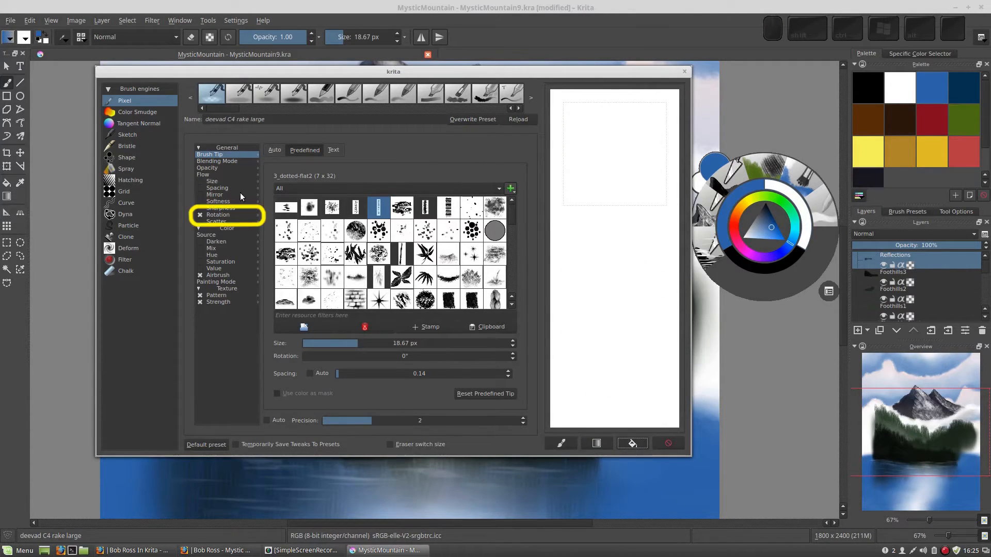
- Open the Rotation settings and paint test strokes that follow the drawing angle on the scratchpad
{"action": "left_click", "coordinate": [215, 216]}
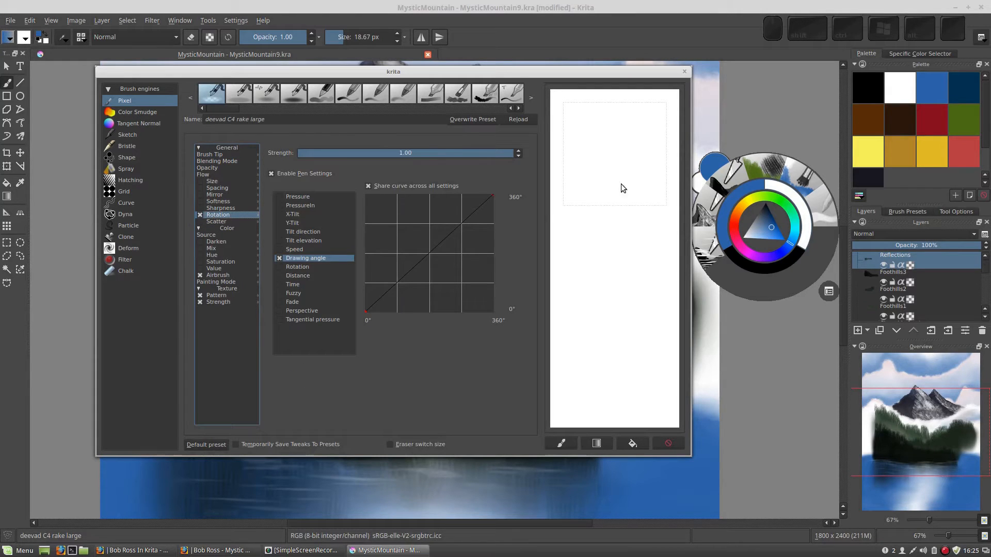
{"action": "left_click_drag", "start_coordinate": [622, 221], "coordinate": [603, 244]}
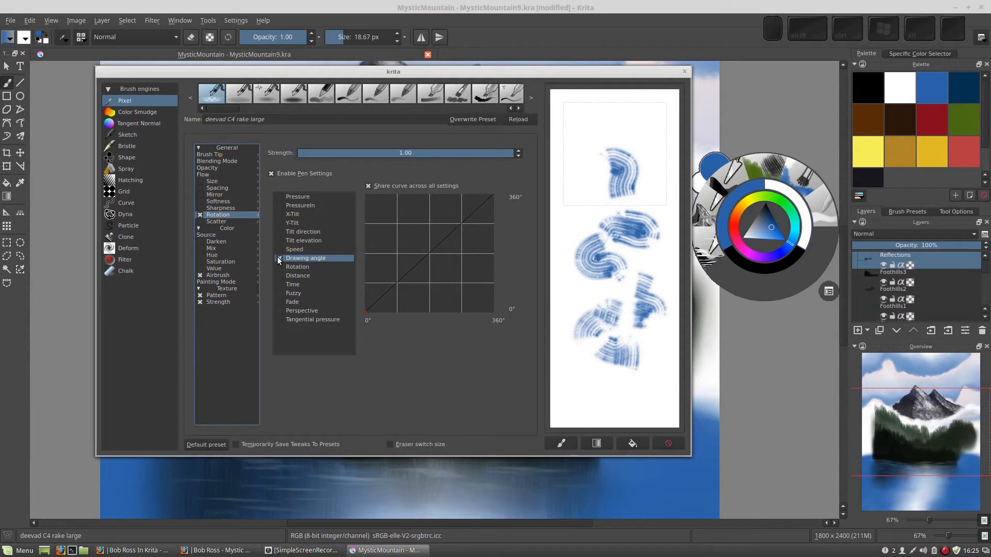
{"action": "mouse_move", "coordinate": [577, 120]}
{"action": "left_mouse_down"}
{"action": "mouse_move", "coordinate": [639, 131]}
{"action": "mouse_move", "coordinate": [646, 186]}
{"action": "left_mouse_up"}
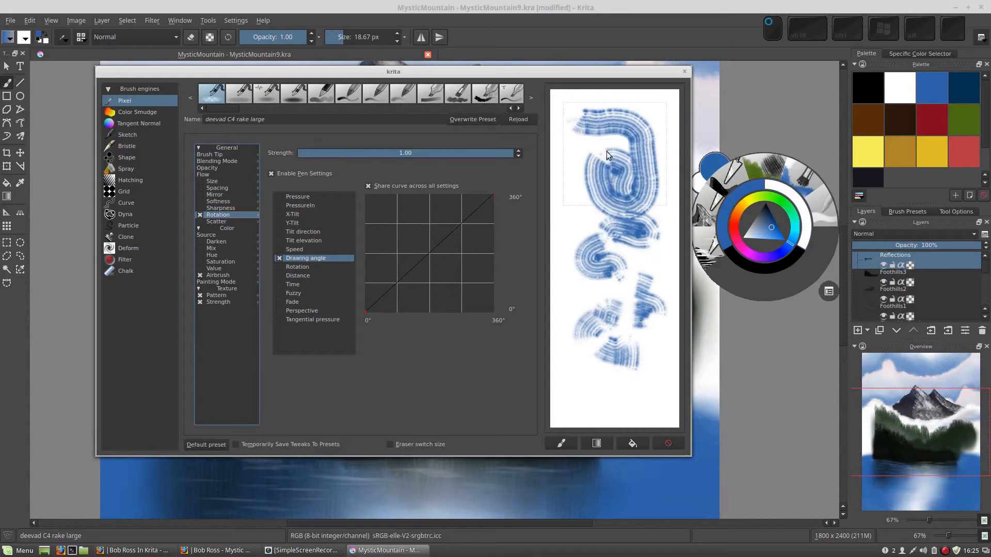
- Clear the scratchpad, disable the Rotation option, and paint non-rotating test strokes
{"action": "left_click", "coordinate": [287, 259]}
{"action": "left_click", "coordinate": [633, 443]}
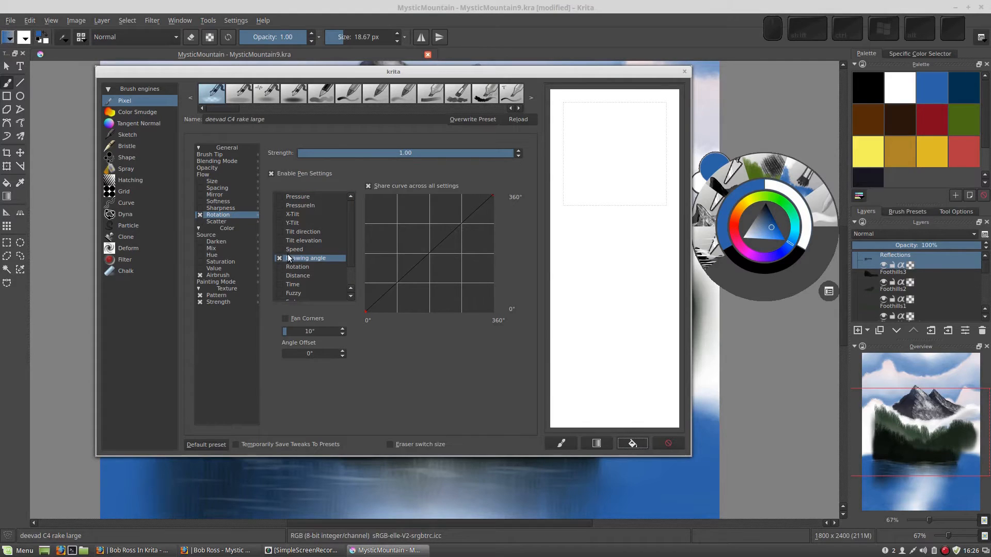
{"action": "left_click", "coordinate": [200, 215]}
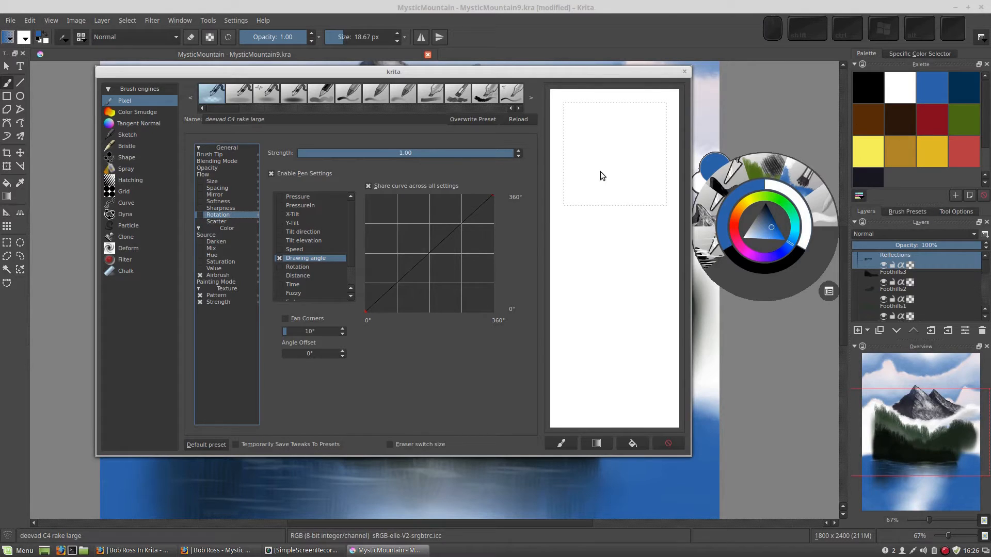
{"action": "left_click_drag", "start_coordinate": [600, 172], "coordinate": [622, 194]}
{"action": "mouse_move", "coordinate": [605, 274]}
{"action": "left_mouse_down"}
{"action": "mouse_move", "coordinate": [590, 371]}
{"action": "mouse_move", "coordinate": [622, 349]}
{"action": "left_mouse_up"}
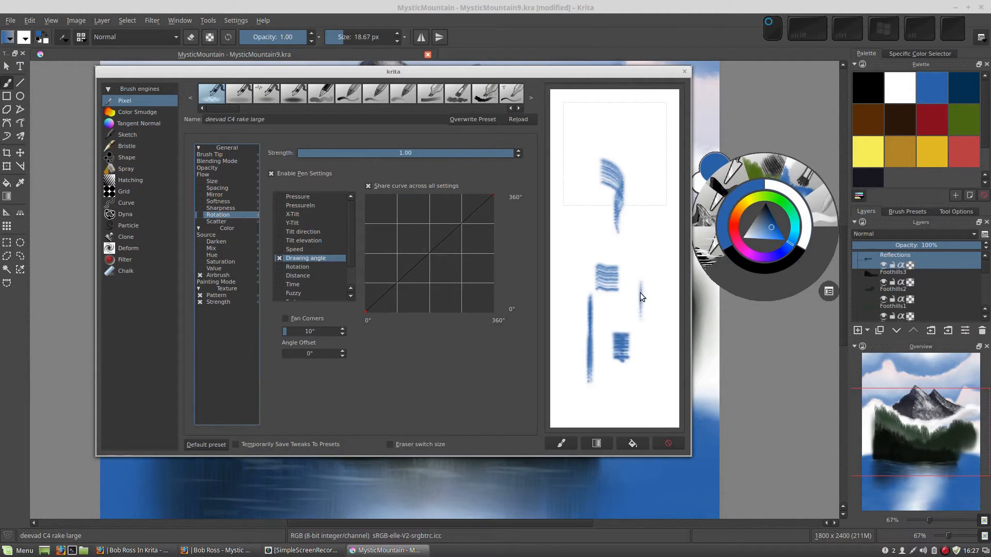
{"action": "left_click_drag", "start_coordinate": [640, 292], "coordinate": [639, 327]}
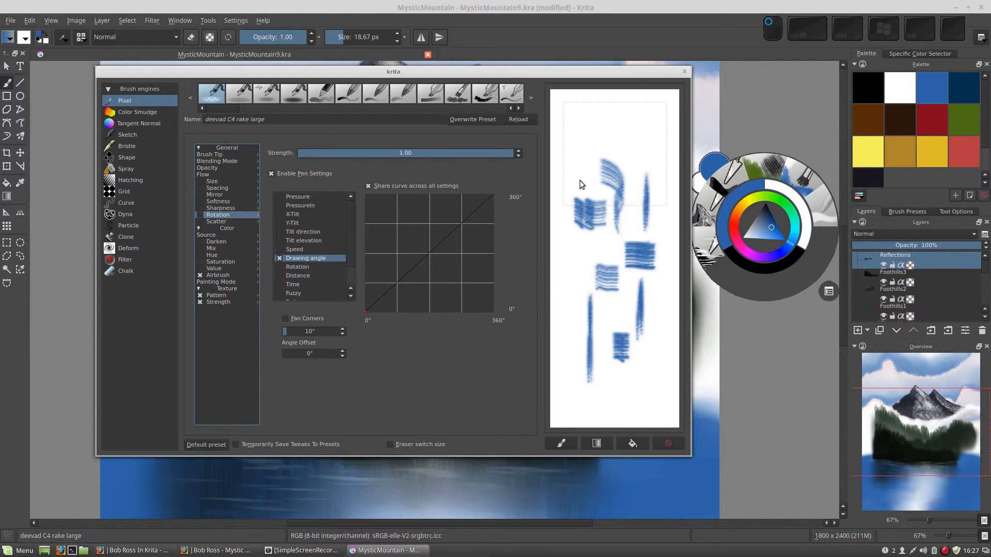
{"action": "left_click_drag", "start_coordinate": [580, 181], "coordinate": [571, 121]}
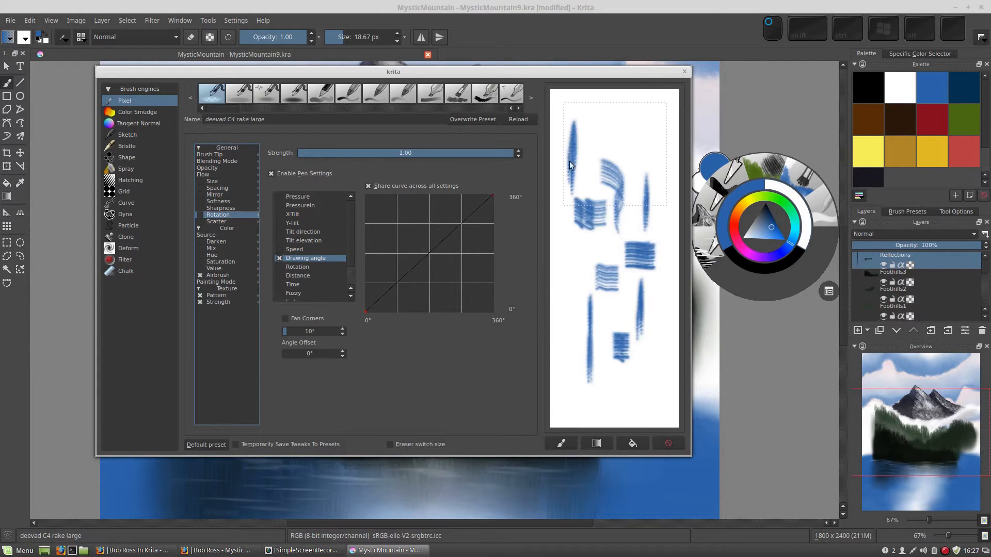
- Open the Brush Tip settings and paint short vertical test dabs and strokes on the scratchpad
{"action": "left_click", "coordinate": [207, 153]}
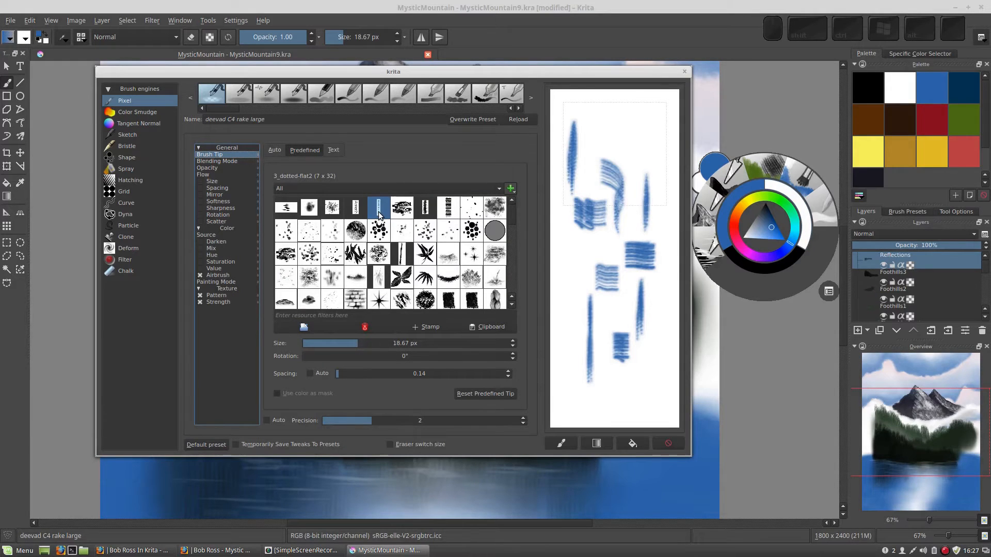
{"action": "left_click_drag", "start_coordinate": [614, 145], "coordinate": [613, 123]}
{"action": "left_click", "coordinate": [625, 138]}
{"action": "left_click", "coordinate": [595, 126]}
{"action": "left_click", "coordinate": [634, 135]}
{"action": "left_click", "coordinate": [640, 149]}
{"action": "left_click", "coordinate": [633, 159]}
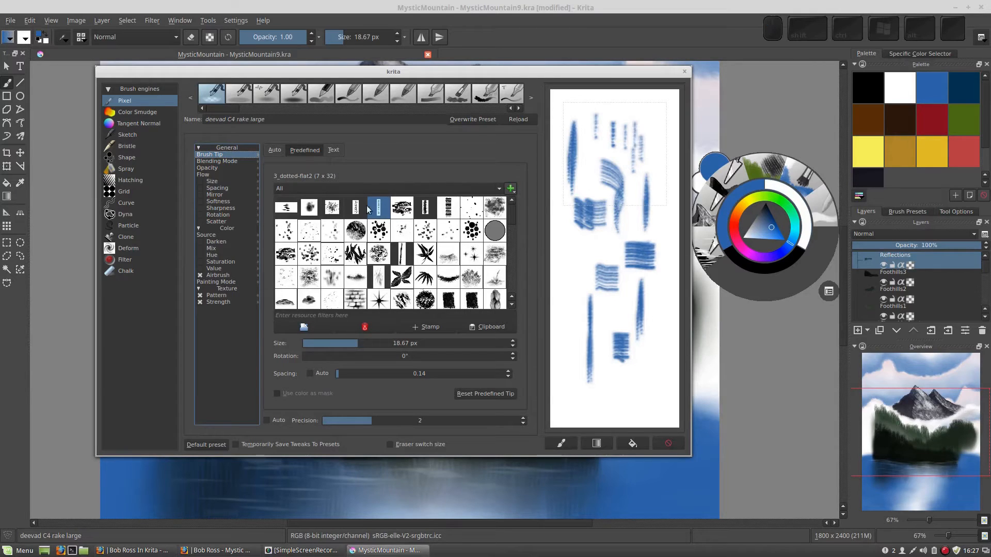
{"action": "left_click_drag", "start_coordinate": [577, 279], "coordinate": [577, 289]}
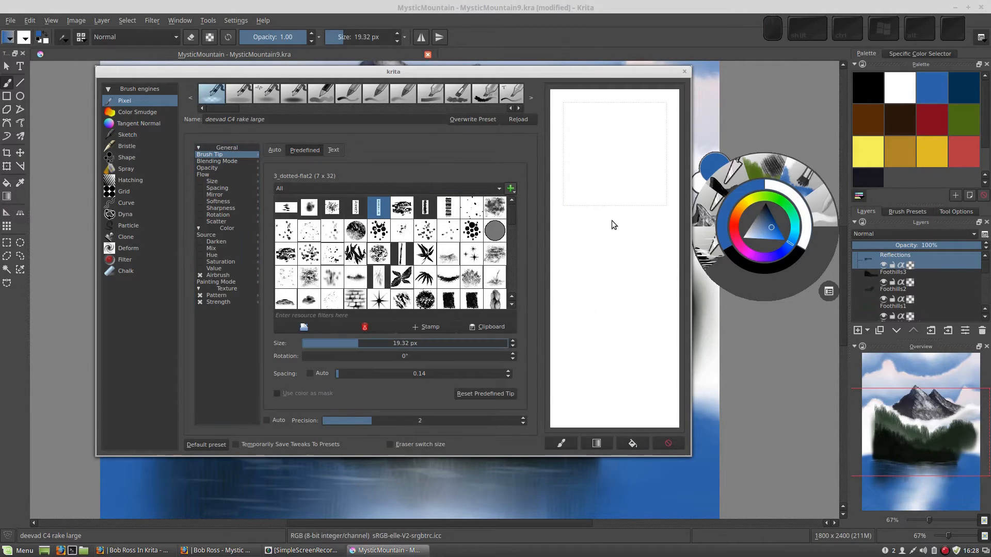
{"action": "left_click", "coordinate": [607, 230]}
{"action": "left_click", "coordinate": [604, 276]}
{"action": "left_click", "coordinate": [618, 247]}
{"action": "left_click_drag", "start_coordinate": [640, 284], "coordinate": [637, 333]}
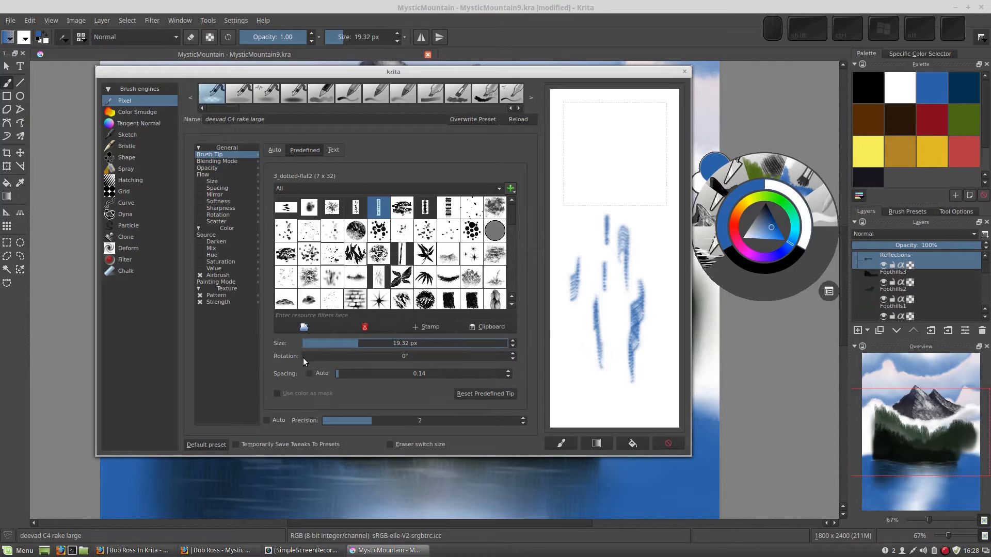
- Set the brush tip rotation to 90° and paint horizontal test strokes before clearing the scratchpad
{"action": "left_click_drag", "start_coordinate": [307, 357], "coordinate": [370, 364]}
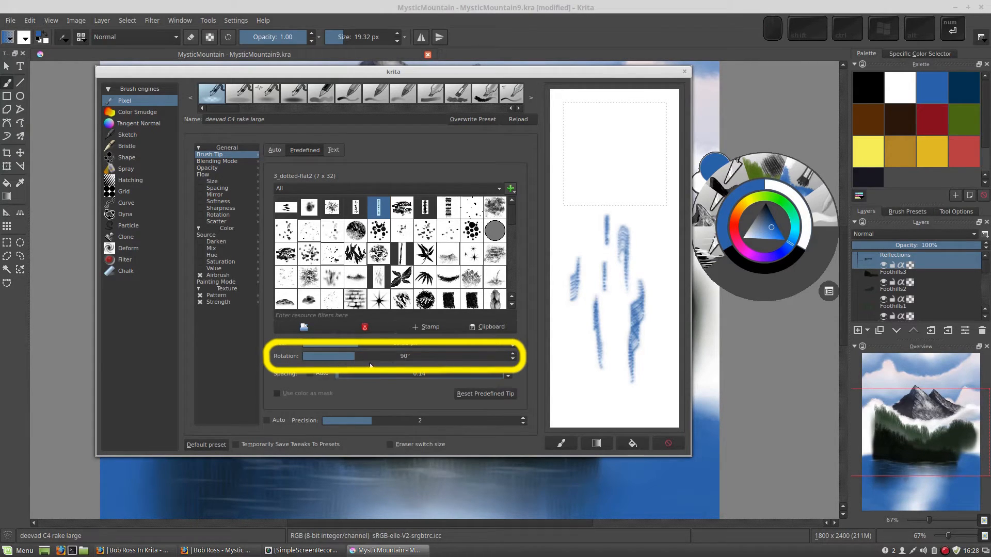
{"action": "left_click_drag", "start_coordinate": [570, 176], "coordinate": [610, 179]}
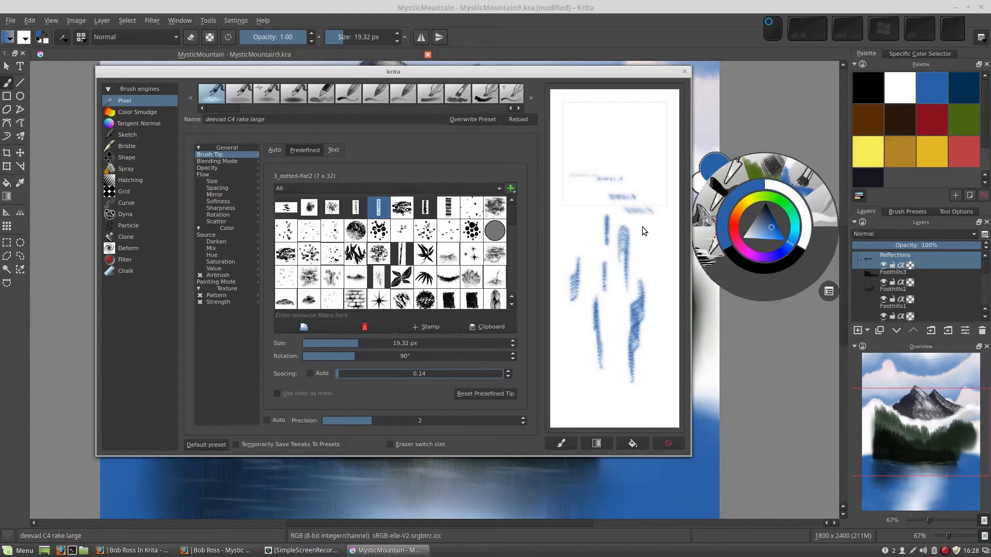
{"action": "left_click_drag", "start_coordinate": [630, 253], "coordinate": [651, 253]}
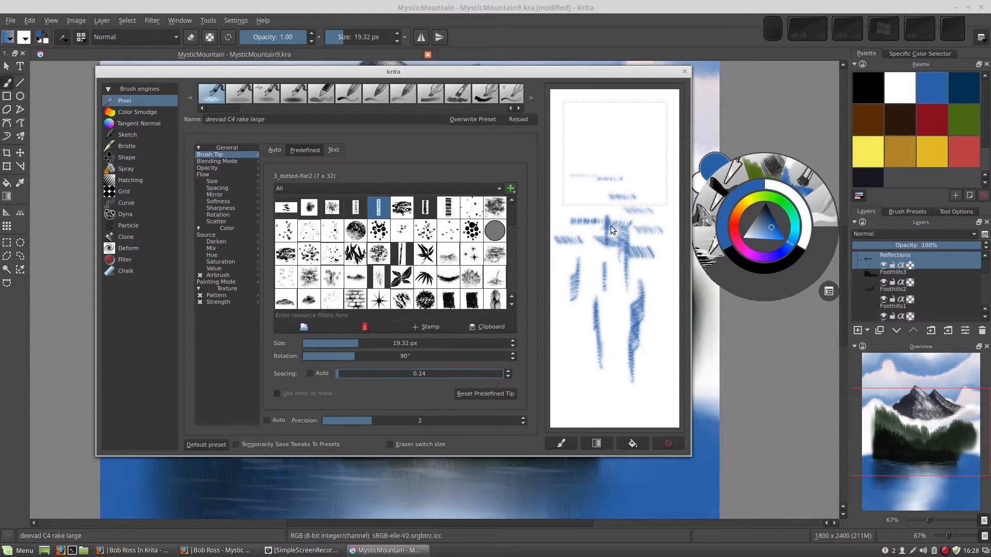
{"action": "left_click", "coordinate": [640, 446]}
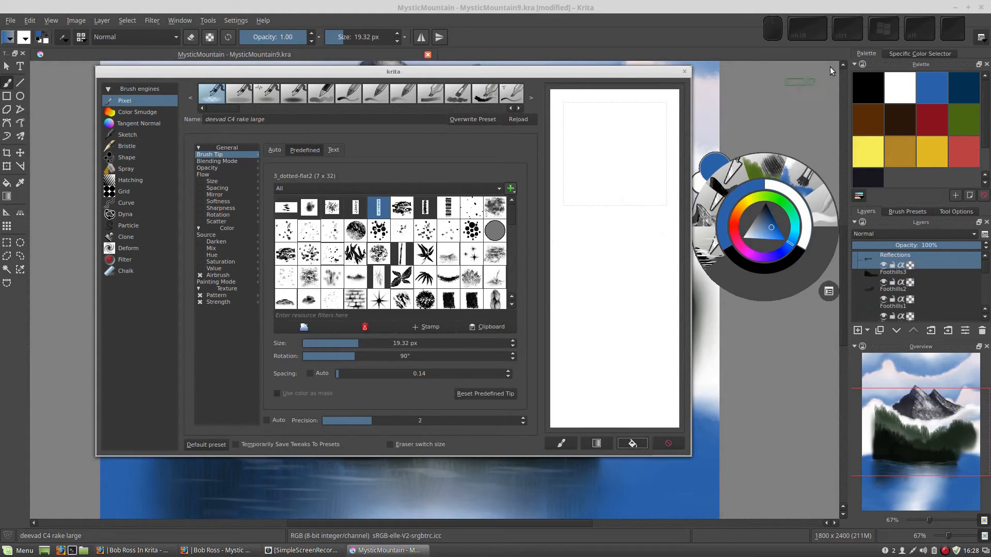
- Pick the green palette colour and paint green horizontal test strokes on the scratchpad
{"action": "left_click", "coordinate": [963, 126]}
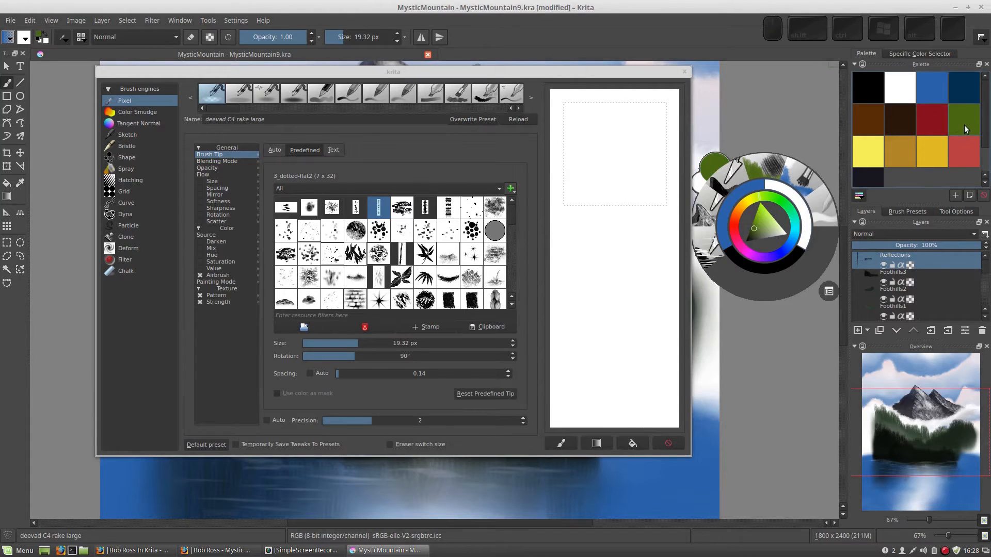
{"action": "left_click", "coordinate": [963, 125]}
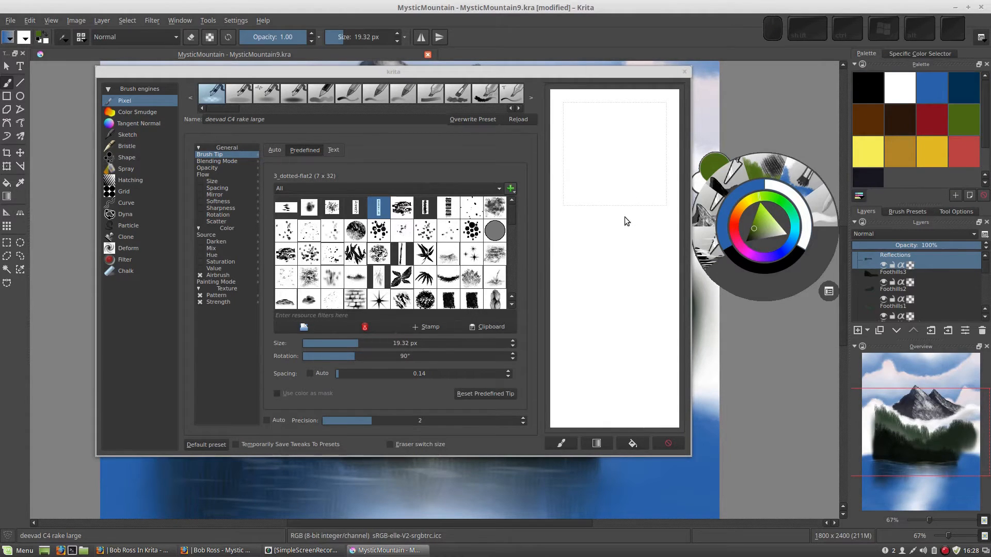
{"action": "mouse_move", "coordinate": [608, 214]}
{"action": "left_mouse_down"}
{"action": "mouse_move", "coordinate": [644, 228]}
{"action": "mouse_move", "coordinate": [610, 222]}
{"action": "mouse_move", "coordinate": [573, 234]}
{"action": "mouse_move", "coordinate": [588, 218]}
{"action": "mouse_move", "coordinate": [585, 236]}
{"action": "mouse_move", "coordinate": [650, 243]}
{"action": "mouse_move", "coordinate": [581, 247]}
{"action": "mouse_move", "coordinate": [576, 270]}
{"action": "mouse_move", "coordinate": [658, 282]}
{"action": "left_mouse_up"}
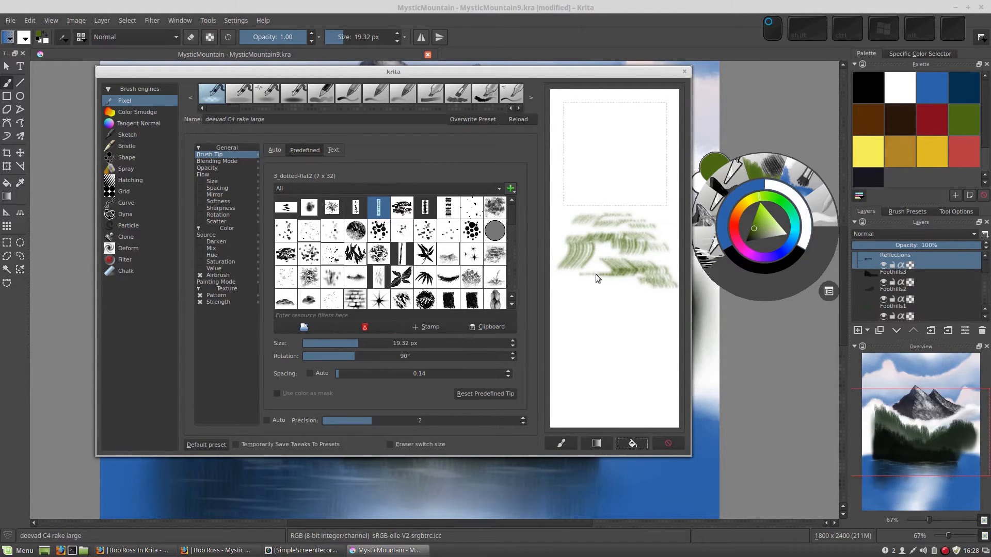
{"action": "left_click_drag", "start_coordinate": [578, 280], "coordinate": [603, 281]}
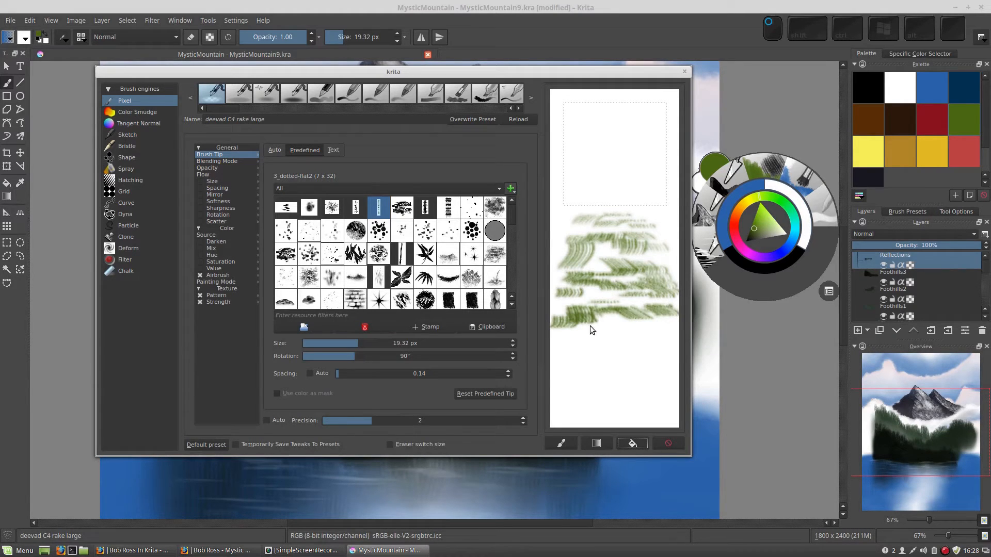
{"action": "left_click", "coordinate": [632, 444]}
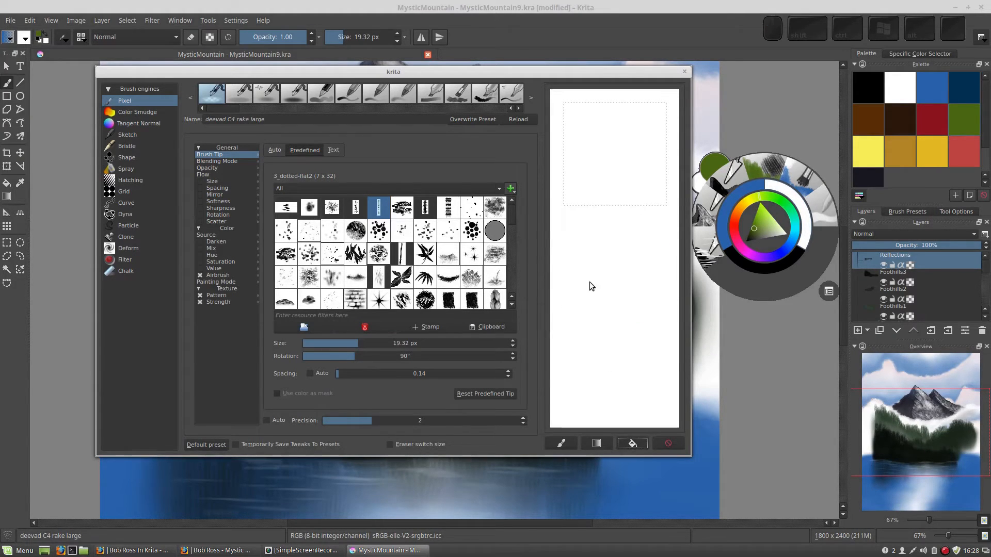
{"action": "left_click_drag", "start_coordinate": [595, 256], "coordinate": [646, 265]}
{"action": "left_click_drag", "start_coordinate": [573, 274], "coordinate": [604, 269]}
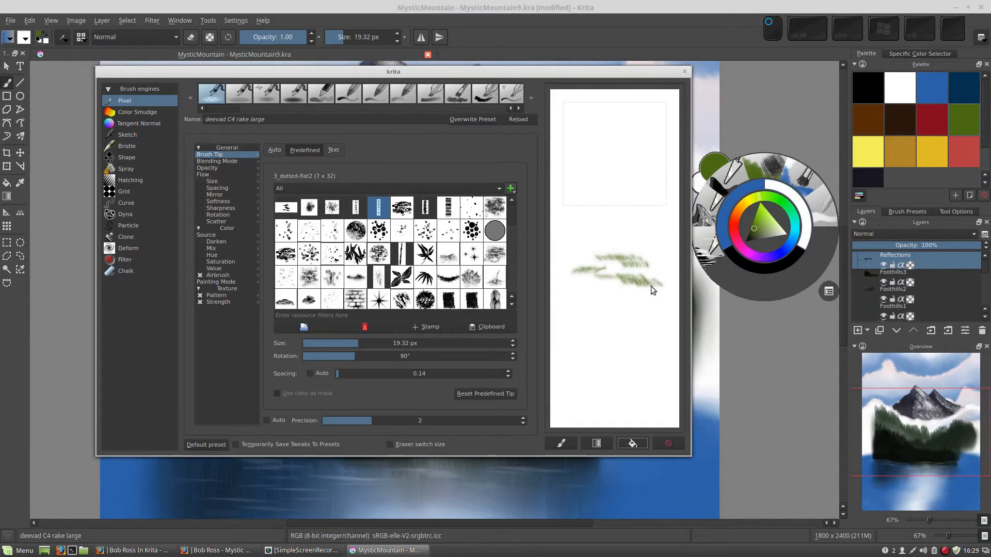
- Switch the brush tip to 3_dotted-flat and test it with dabs and strokes on the scratchpad
{"action": "left_click", "coordinate": [355, 208]}
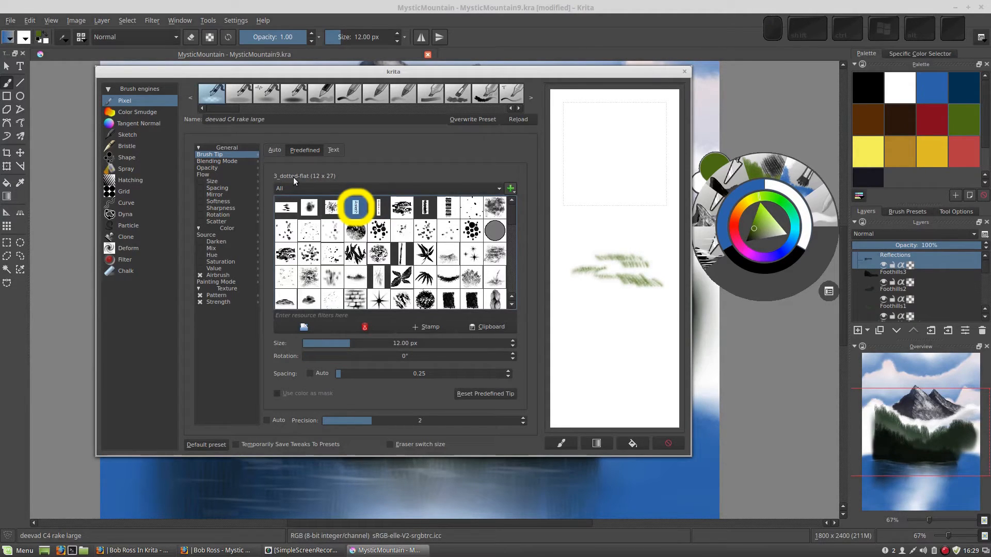
{"action": "left_click", "coordinate": [604, 209]}
{"action": "left_click", "coordinate": [622, 212]}
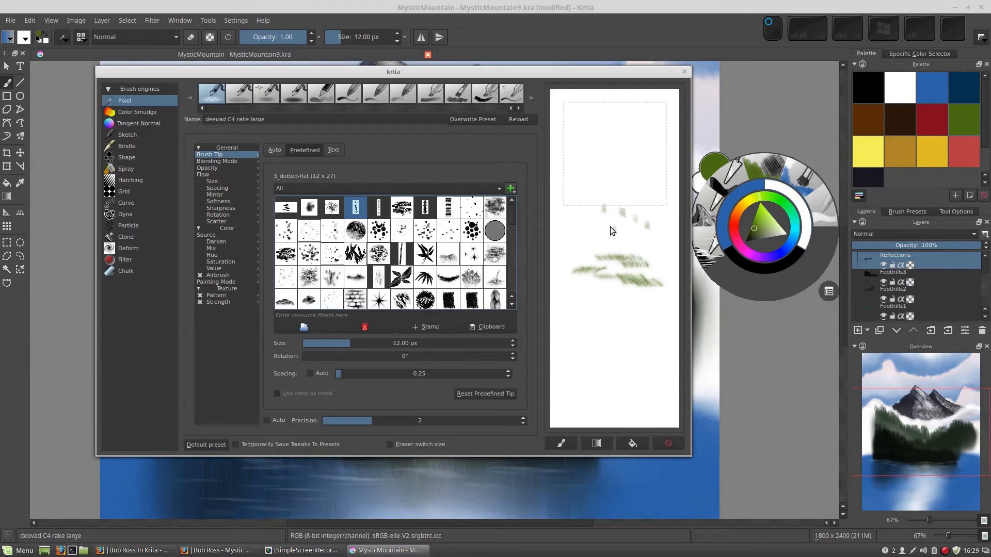
{"action": "left_click_drag", "start_coordinate": [630, 187], "coordinate": [630, 196]}
{"action": "left_click_drag", "start_coordinate": [626, 156], "coordinate": [626, 169]}
{"action": "left_click_drag", "start_coordinate": [602, 149], "coordinate": [602, 162]}
{"action": "left_click", "coordinate": [631, 443]}
{"action": "left_click", "coordinate": [609, 223]}
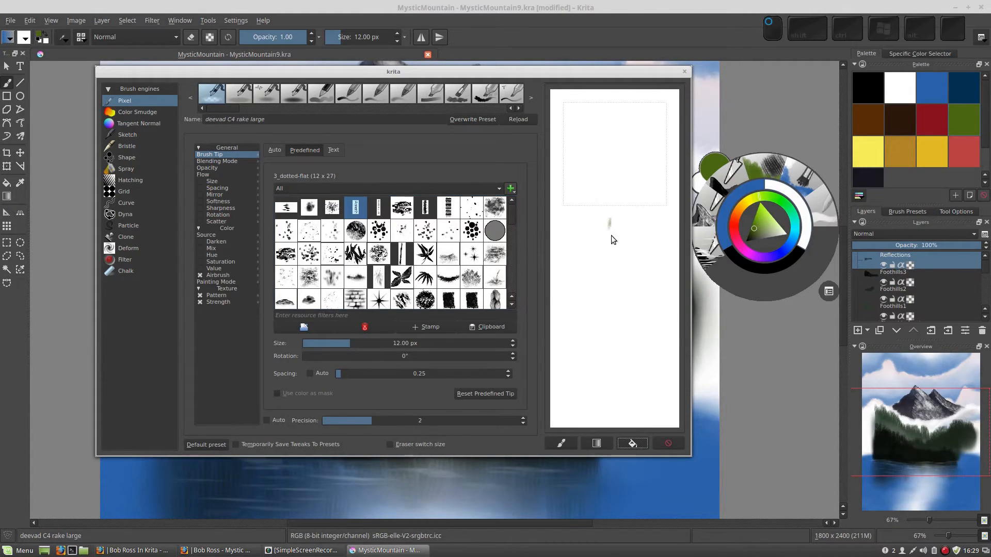
{"action": "left_click_drag", "start_coordinate": [622, 248], "coordinate": [629, 269]}
{"action": "left_click_drag", "start_coordinate": [590, 303], "coordinate": [633, 316]}
- Set the brush tip size to 100 px
{"action": "left_click_drag", "start_coordinate": [351, 341], "coordinate": [401, 342]}
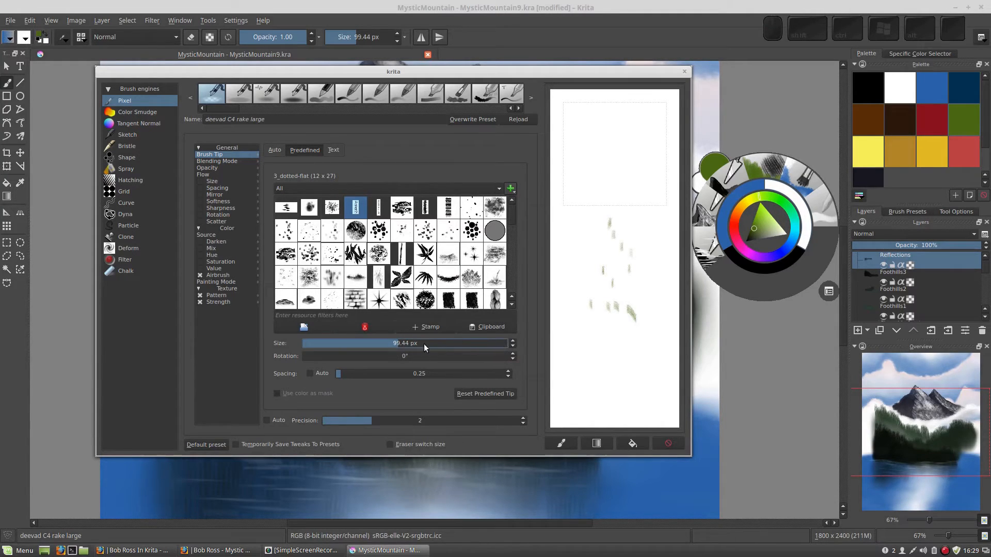
{"action": "left_click", "coordinate": [418, 342]}
{"action": "left_click", "coordinate": [403, 342]}
{"action": "type", "text": "100"}
{"action": "key", "text": "Tab"}
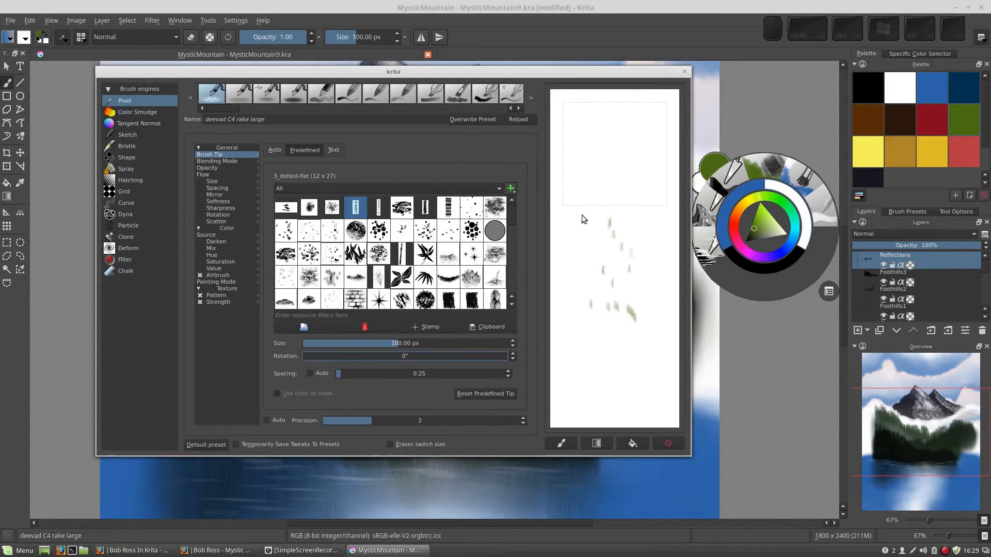
- Paint broad green vertical test strokes on the scratchpad and set the brush tip rotation to 90°
{"action": "mouse_move", "coordinate": [587, 211]}
{"action": "left_mouse_down"}
{"action": "mouse_move", "coordinate": [635, 215]}
{"action": "mouse_move", "coordinate": [624, 241]}
{"action": "mouse_move", "coordinate": [601, 254]}
{"action": "mouse_move", "coordinate": [613, 276]}
{"action": "mouse_move", "coordinate": [637, 286]}
{"action": "mouse_move", "coordinate": [630, 314]}
{"action": "left_mouse_up"}
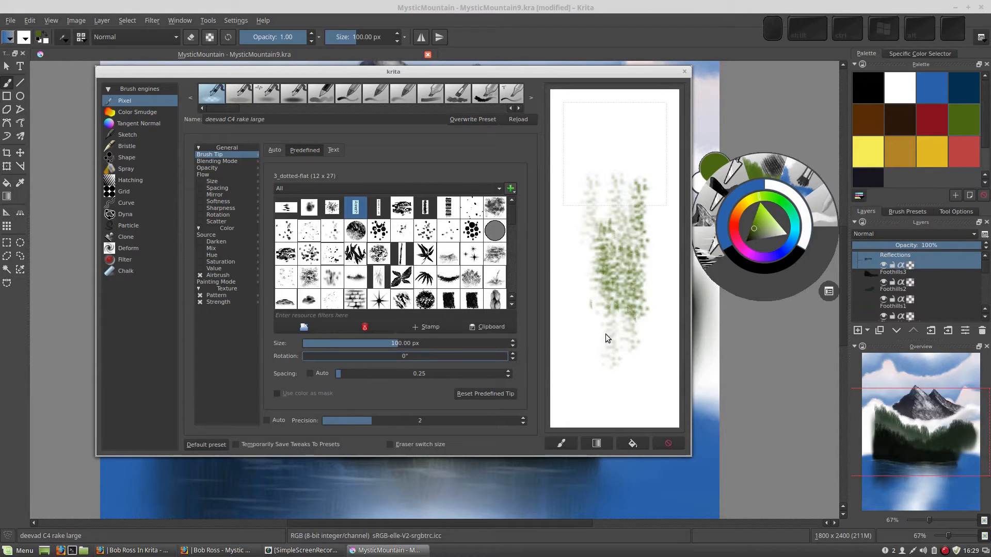
{"action": "left_click_drag", "start_coordinate": [586, 237], "coordinate": [587, 210]}
{"action": "left_click_drag", "start_coordinate": [615, 164], "coordinate": [623, 197]}
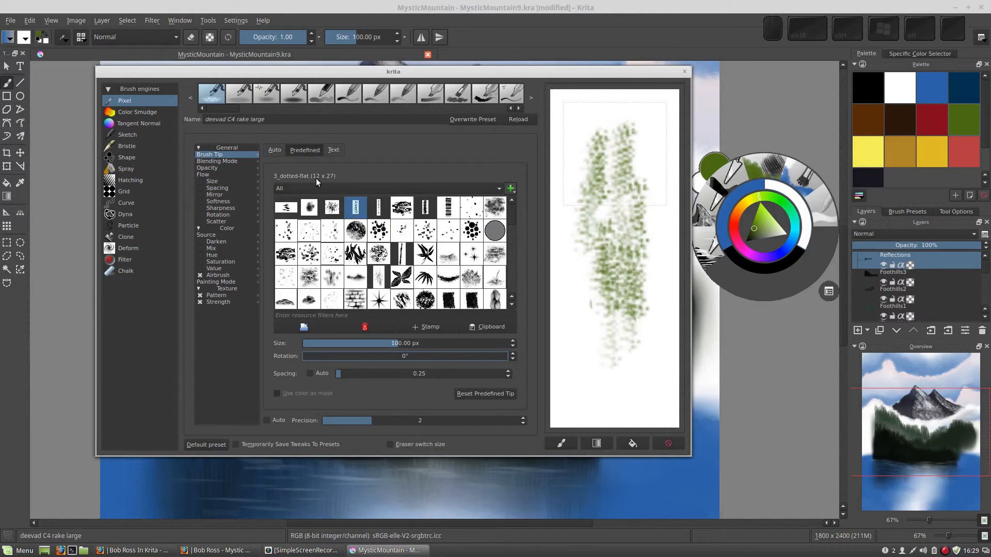
{"action": "mouse_move", "coordinate": [603, 348]}
{"action": "left_mouse_down"}
{"action": "mouse_move", "coordinate": [599, 363]}
{"action": "mouse_move", "coordinate": [584, 341]}
{"action": "mouse_move", "coordinate": [631, 352]}
{"action": "left_mouse_up"}
{"action": "left_click_drag", "start_coordinate": [599, 304], "coordinate": [609, 244]}
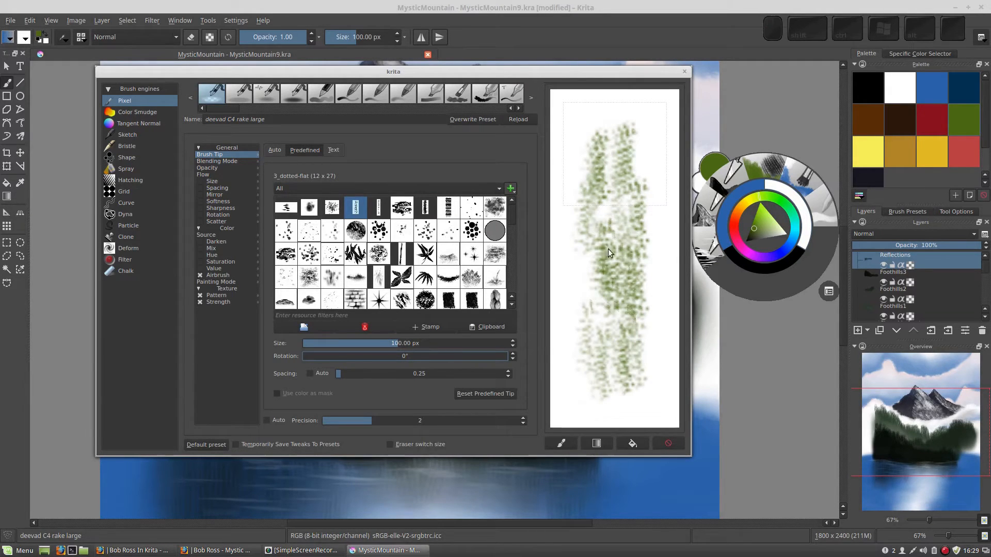
{"action": "left_click_drag", "start_coordinate": [307, 358], "coordinate": [349, 357]}
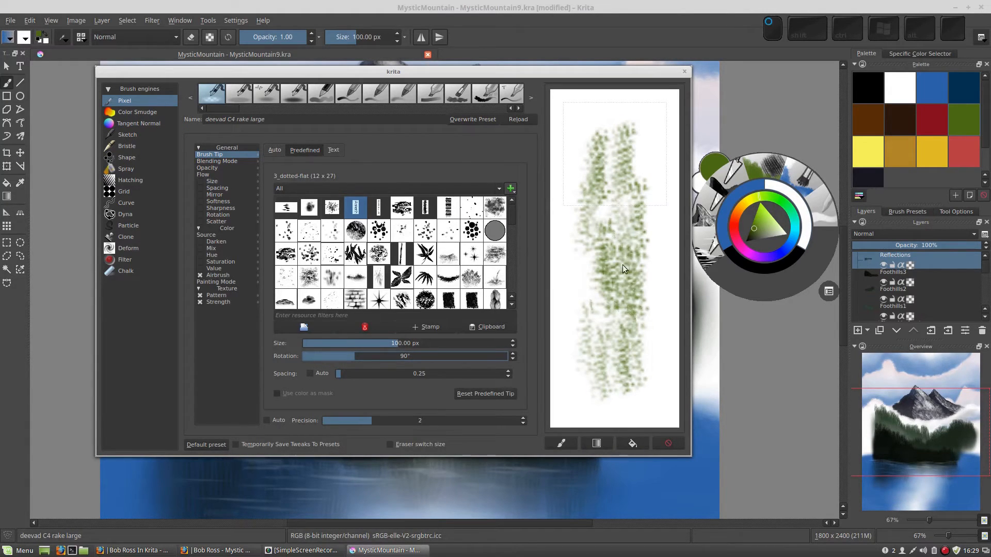
- Clear the scratchpad and paint horizontal green test strokes with the rotated brush
{"action": "left_click", "coordinate": [632, 444]}
{"action": "mouse_move", "coordinate": [618, 268]}
{"action": "left_mouse_down"}
{"action": "mouse_move", "coordinate": [623, 292]}
{"action": "mouse_move", "coordinate": [633, 284]}
{"action": "mouse_move", "coordinate": [615, 271]}
{"action": "mouse_move", "coordinate": [651, 262]}
{"action": "mouse_move", "coordinate": [594, 259]}
{"action": "left_mouse_up"}
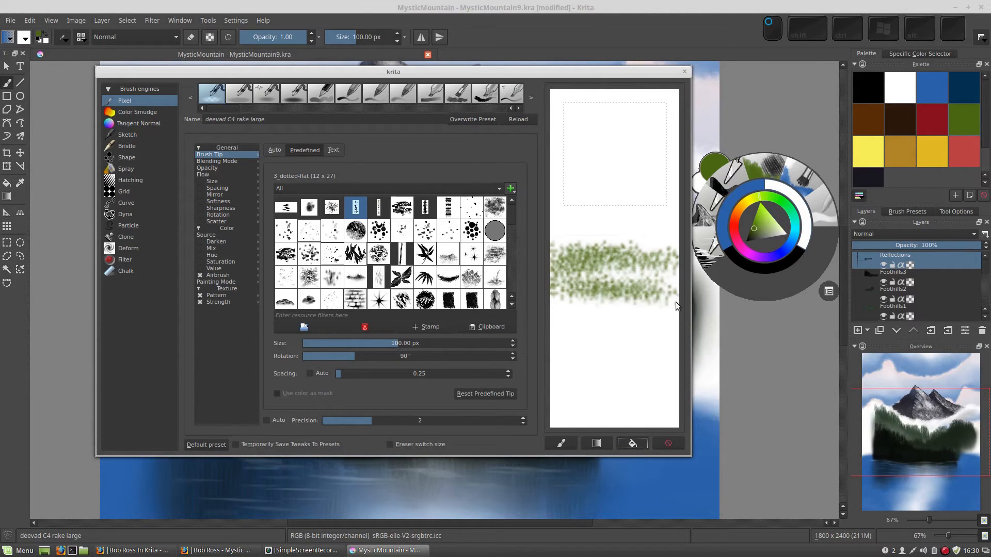
{"action": "mouse_move", "coordinate": [600, 314]}
{"action": "left_mouse_down"}
{"action": "mouse_move", "coordinate": [614, 334]}
{"action": "mouse_move", "coordinate": [656, 331]}
{"action": "mouse_move", "coordinate": [666, 348]}
{"action": "mouse_move", "coordinate": [576, 348]}
{"action": "mouse_move", "coordinate": [651, 340]}
{"action": "left_mouse_up"}
{"action": "mouse_move", "coordinate": [590, 262]}
{"action": "left_mouse_down"}
{"action": "mouse_move", "coordinate": [636, 259]}
{"action": "mouse_move", "coordinate": [647, 218]}
{"action": "mouse_move", "coordinate": [572, 234]}
{"action": "mouse_move", "coordinate": [631, 207]}
{"action": "mouse_move", "coordinate": [649, 228]}
{"action": "mouse_move", "coordinate": [603, 290]}
{"action": "mouse_move", "coordinate": [607, 270]}
{"action": "mouse_move", "coordinate": [623, 329]}
{"action": "mouse_move", "coordinate": [616, 255]}
{"action": "mouse_move", "coordinate": [633, 294]}
{"action": "left_mouse_up"}
- Clear the scratchpad again, paint long diagonal and vertical test strokes, then clear it
{"action": "left_click", "coordinate": [632, 443]}
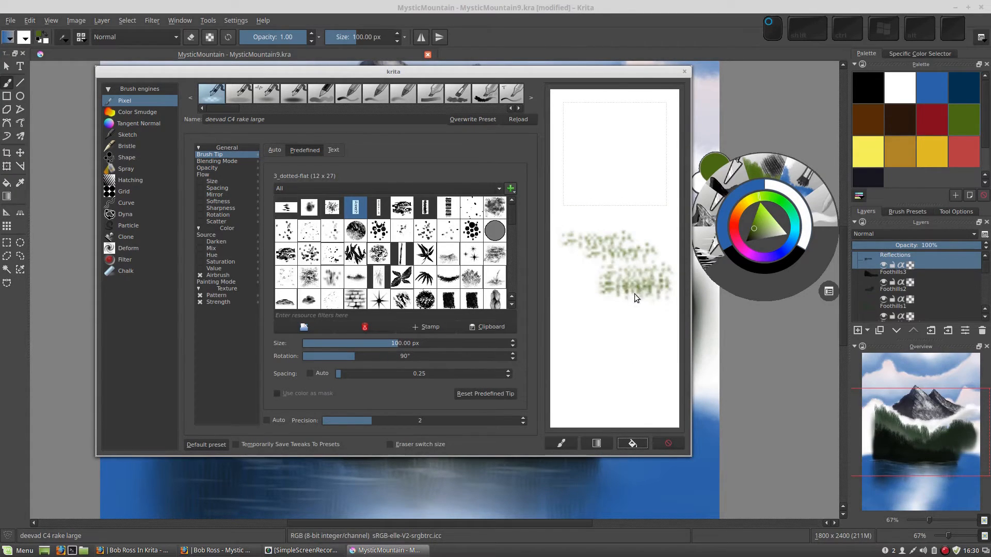
{"action": "mouse_move", "coordinate": [567, 170]}
{"action": "left_mouse_down"}
{"action": "mouse_move", "coordinate": [602, 171]}
{"action": "mouse_move", "coordinate": [610, 254]}
{"action": "left_mouse_up"}
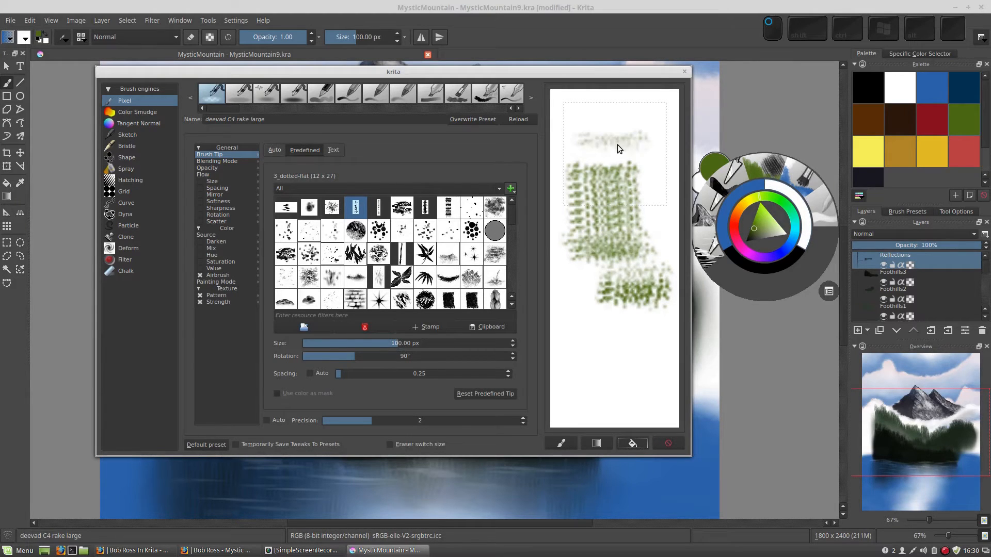
{"action": "mouse_move", "coordinate": [617, 145]}
{"action": "left_mouse_down"}
{"action": "mouse_move", "coordinate": [594, 160]}
{"action": "mouse_move", "coordinate": [646, 213]}
{"action": "mouse_move", "coordinate": [595, 269]}
{"action": "mouse_move", "coordinate": [580, 320]}
{"action": "mouse_move", "coordinate": [612, 358]}
{"action": "mouse_move", "coordinate": [659, 382]}
{"action": "left_mouse_up"}
{"action": "left_click", "coordinate": [632, 444]}
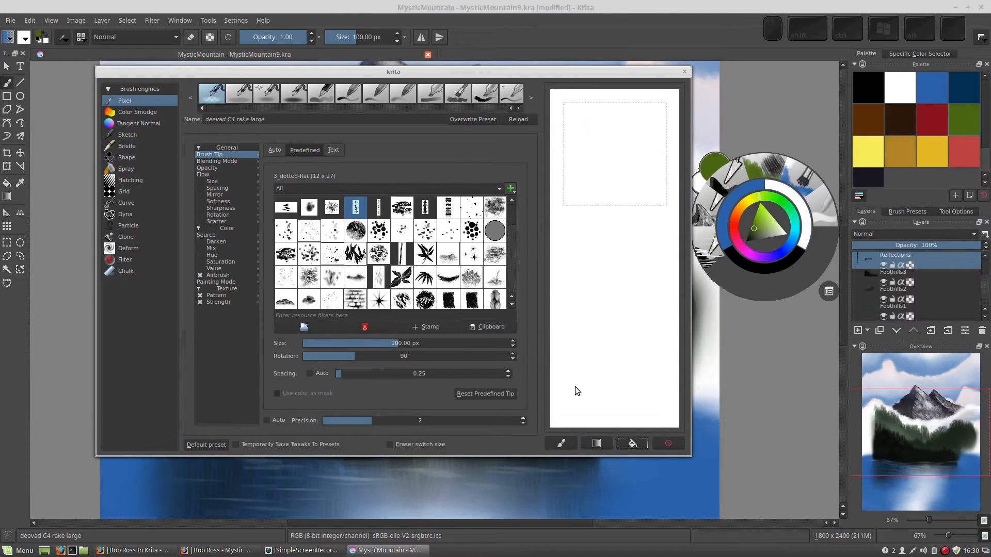
- Paint stacked horizontal test strokes, clear the scratchpad, decrease the brush size and test another stroke
{"action": "left_click_drag", "start_coordinate": [554, 289], "coordinate": [615, 233]}
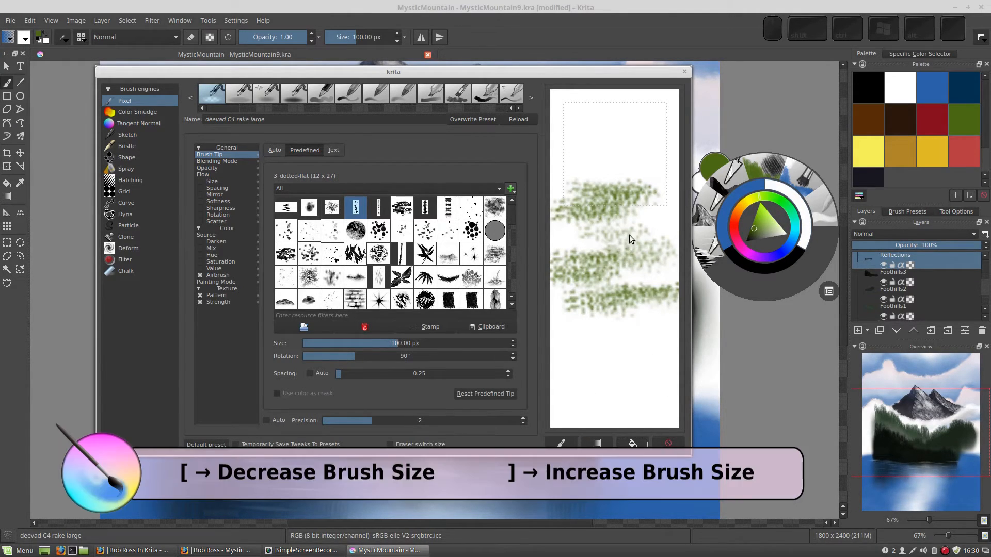
{"action": "mouse_move", "coordinate": [634, 291]}
{"action": "left_mouse_down"}
{"action": "mouse_move", "coordinate": [602, 293]}
{"action": "mouse_move", "coordinate": [614, 288]}
{"action": "left_mouse_up"}
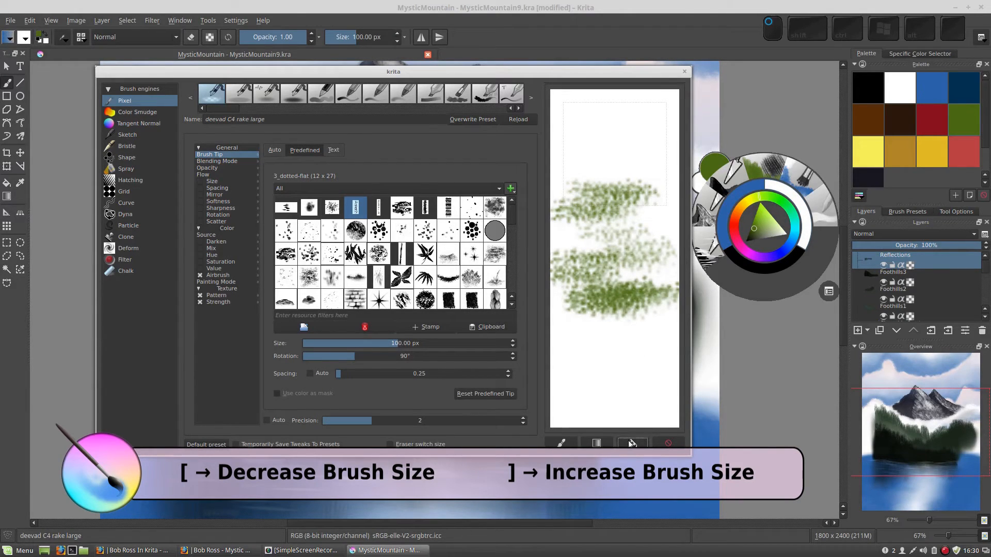
{"action": "left_click", "coordinate": [633, 443]}
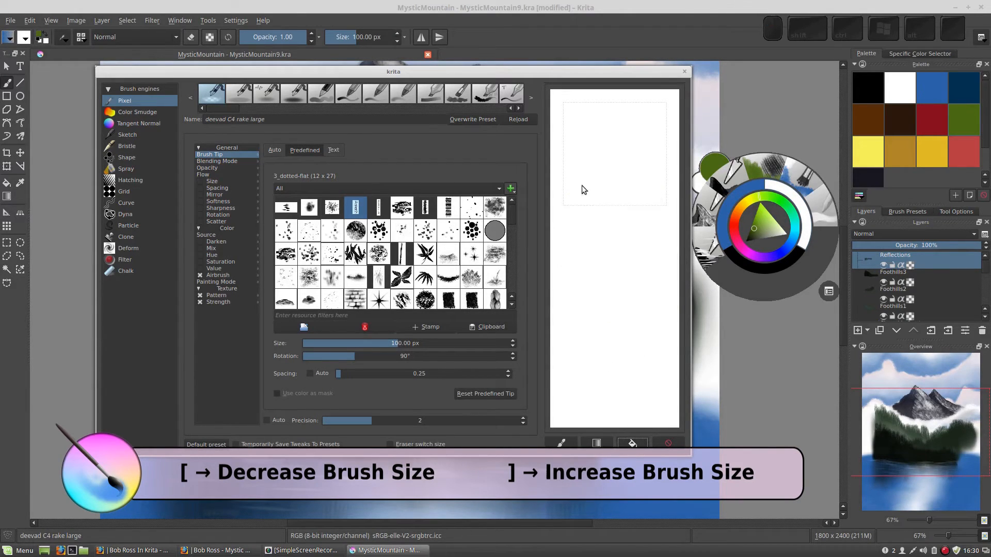
{"action": "key", "text": "bracketleft"}
{"action": "mouse_move", "coordinate": [592, 197]}
{"action": "left_mouse_down"}
{"action": "mouse_move", "coordinate": [654, 267]}
{"action": "mouse_move", "coordinate": [577, 278]}
{"action": "mouse_move", "coordinate": [635, 281]}
{"action": "mouse_move", "coordinate": [634, 303]}
{"action": "mouse_move", "coordinate": [590, 311]}
{"action": "mouse_move", "coordinate": [599, 319]}
{"action": "mouse_move", "coordinate": [635, 313]}
{"action": "mouse_move", "coordinate": [595, 325]}
{"action": "mouse_move", "coordinate": [659, 339]}
{"action": "mouse_move", "coordinate": [611, 338]}
{"action": "mouse_move", "coordinate": [580, 362]}
{"action": "mouse_move", "coordinate": [637, 370]}
{"action": "left_mouse_up"}
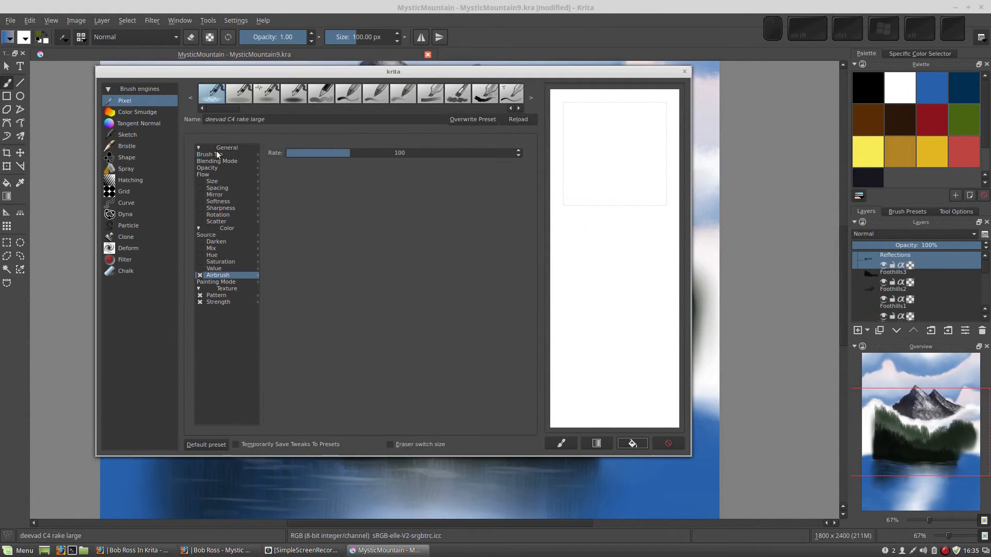
- Rename the brush preset to BR Tree Brush 1 and load its icon image on the scratchpad
{"action": "left_click", "coordinate": [264, 118]}
{"action": "type", "text": "BR "}
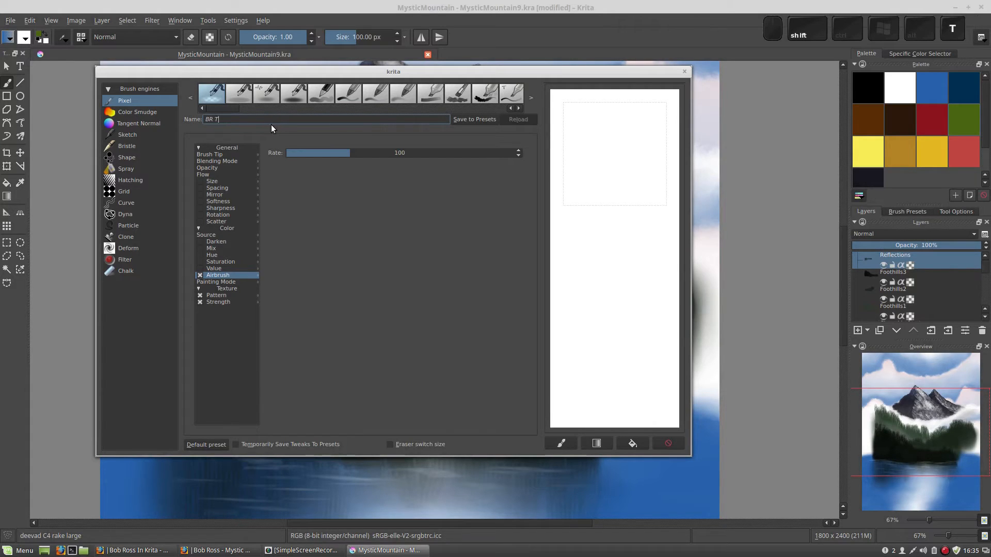
{"action": "type", "text": "Tree Brush 1"}
{"action": "left_click", "coordinate": [561, 443]}
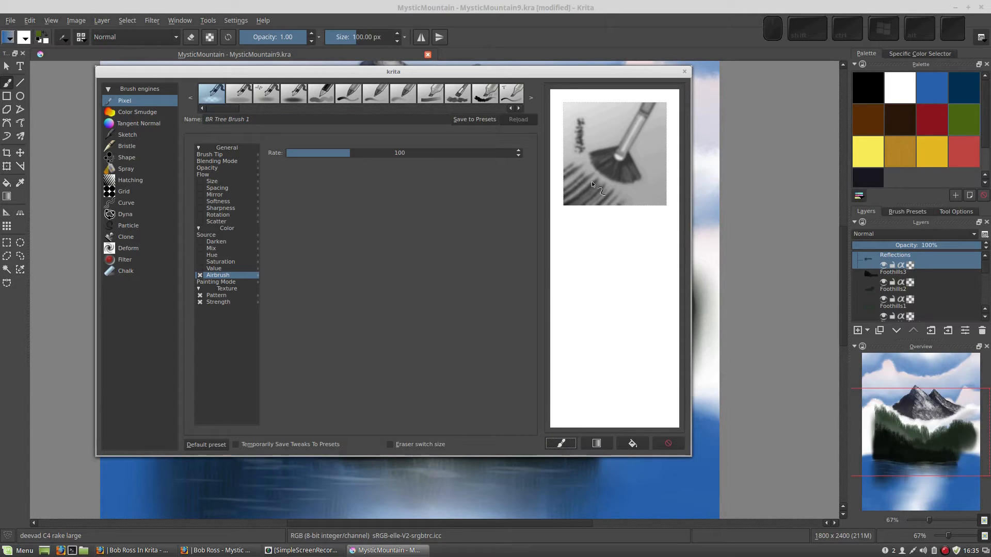
- Paint green test strokes below the icon and save the brush as a new preset
{"action": "left_click_drag", "start_coordinate": [621, 219], "coordinate": [551, 220]}
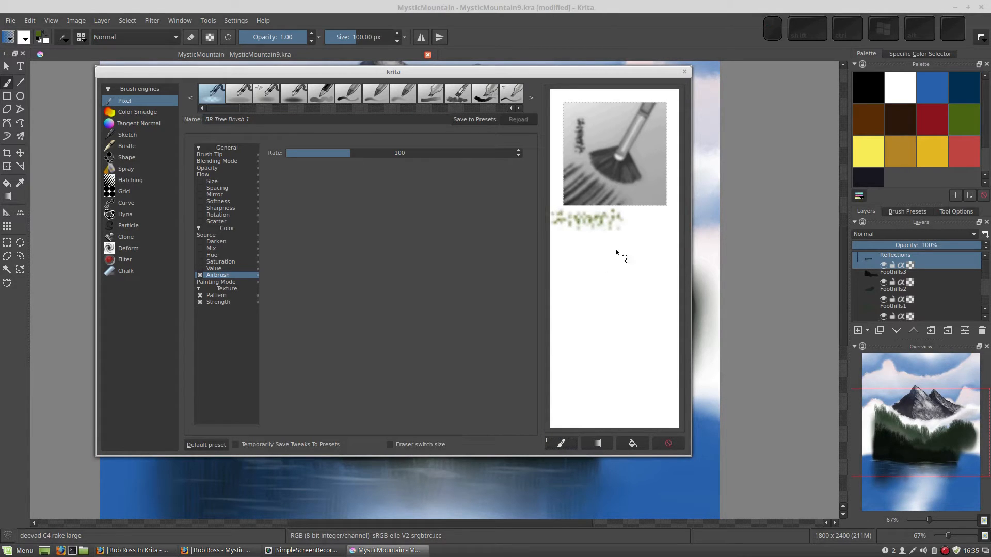
{"action": "mouse_move", "coordinate": [614, 274]}
{"action": "left_mouse_down"}
{"action": "mouse_move", "coordinate": [592, 272]}
{"action": "mouse_move", "coordinate": [609, 260]}
{"action": "left_mouse_up"}
{"action": "mouse_move", "coordinate": [614, 248]}
{"action": "left_mouse_down"}
{"action": "mouse_move", "coordinate": [635, 305]}
{"action": "mouse_move", "coordinate": [651, 305]}
{"action": "mouse_move", "coordinate": [663, 325]}
{"action": "mouse_move", "coordinate": [621, 294]}
{"action": "mouse_move", "coordinate": [575, 330]}
{"action": "left_mouse_up"}
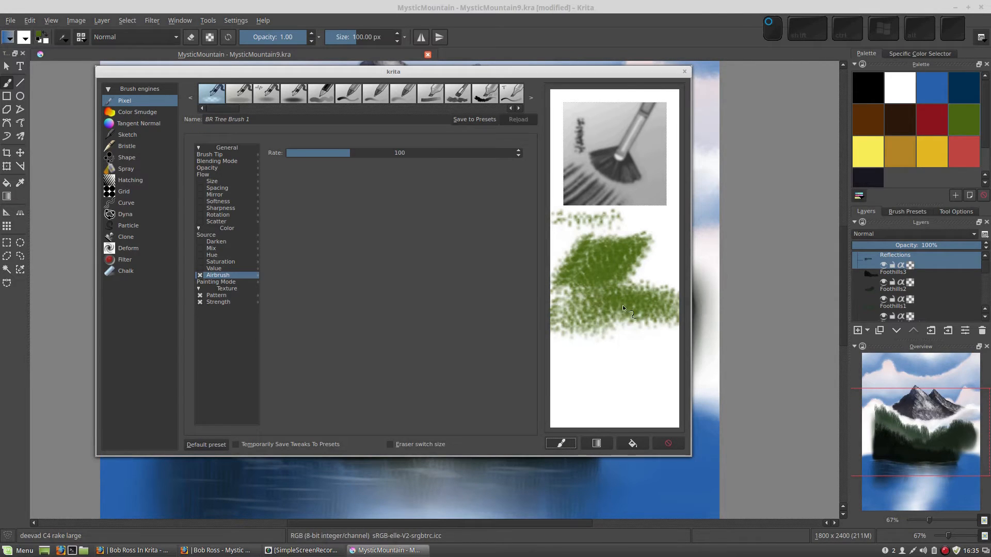
{"action": "left_click", "coordinate": [471, 120]}
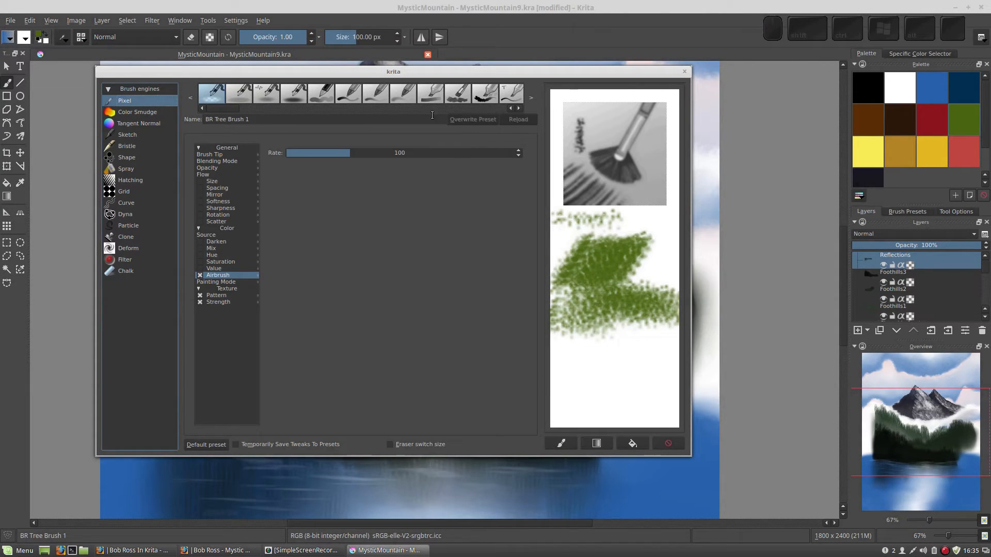
- Search the brush presets for br tree and select BR Tree Brush 1
{"action": "left_click", "coordinate": [81, 39]}
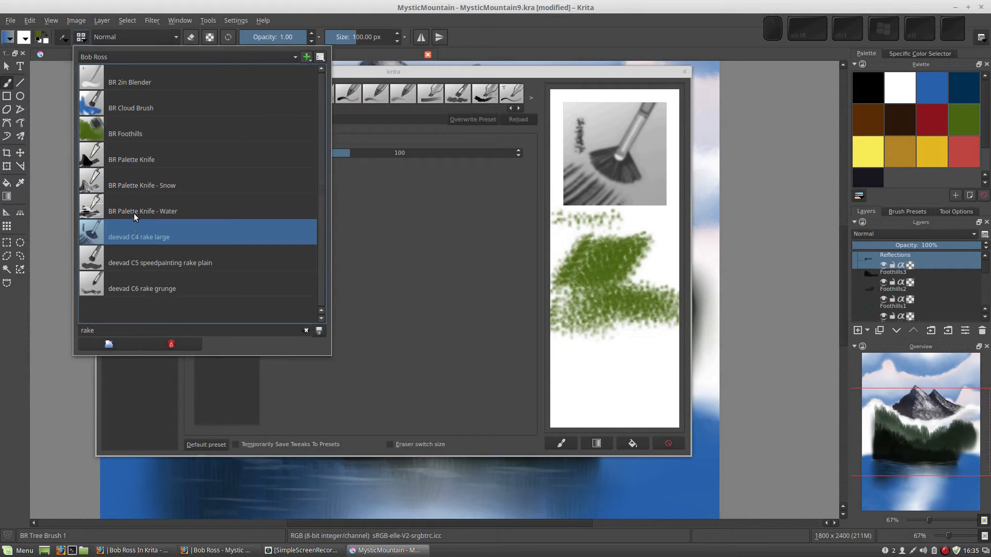
{"action": "left_click", "coordinate": [306, 331]}
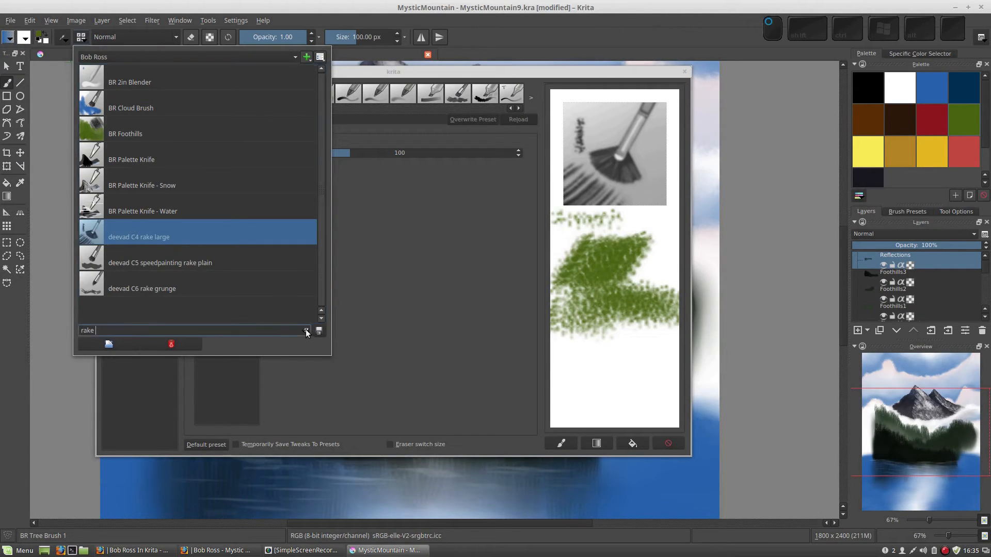
{"action": "type", "text": "br"}
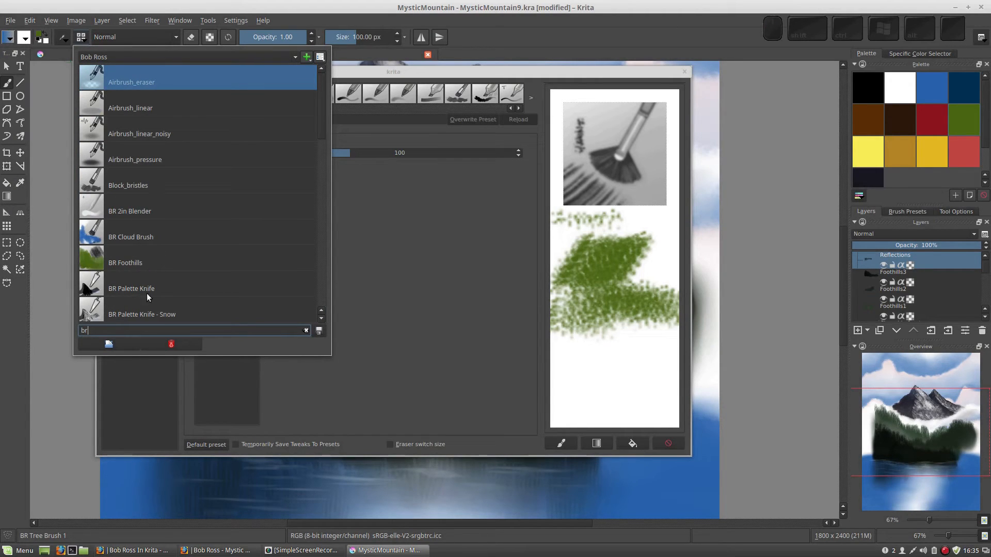
{"action": "type", "text": " tree"}
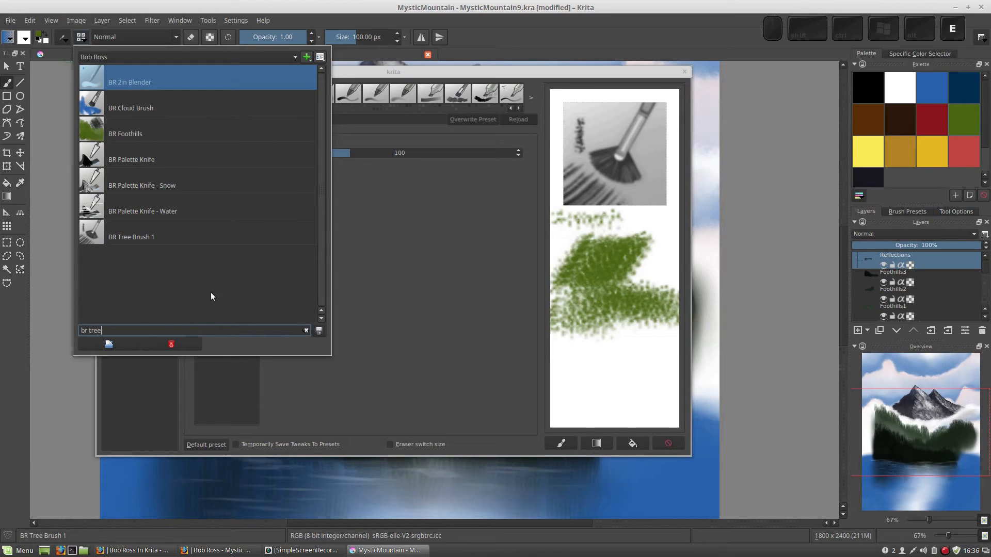
{"action": "left_click", "coordinate": [127, 238]}
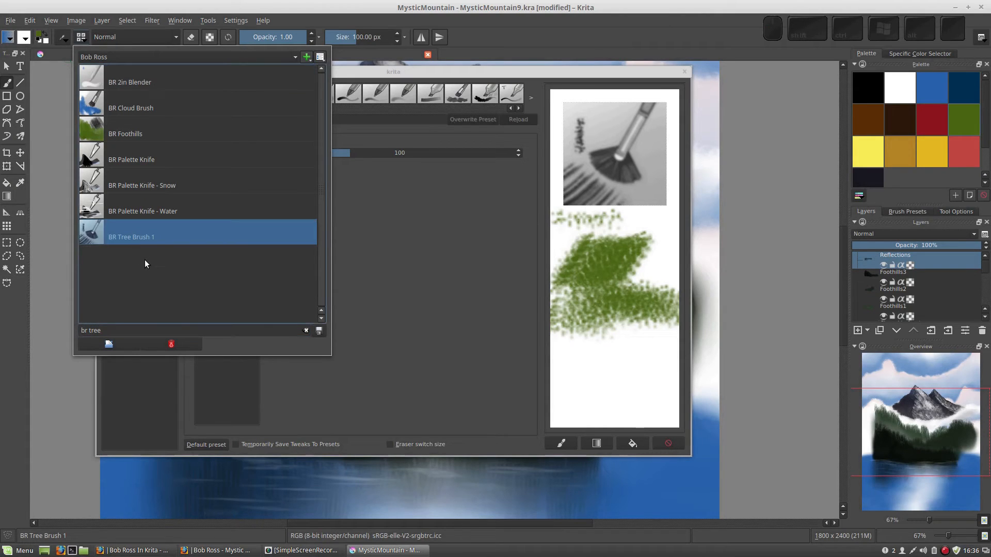
- Assign BR Tree Brush 1 to the Bob Ross tag and close the preset chooser
{"action": "right_click", "coordinate": [165, 240]}
{"action": "mouse_move", "coordinate": [225, 256]}
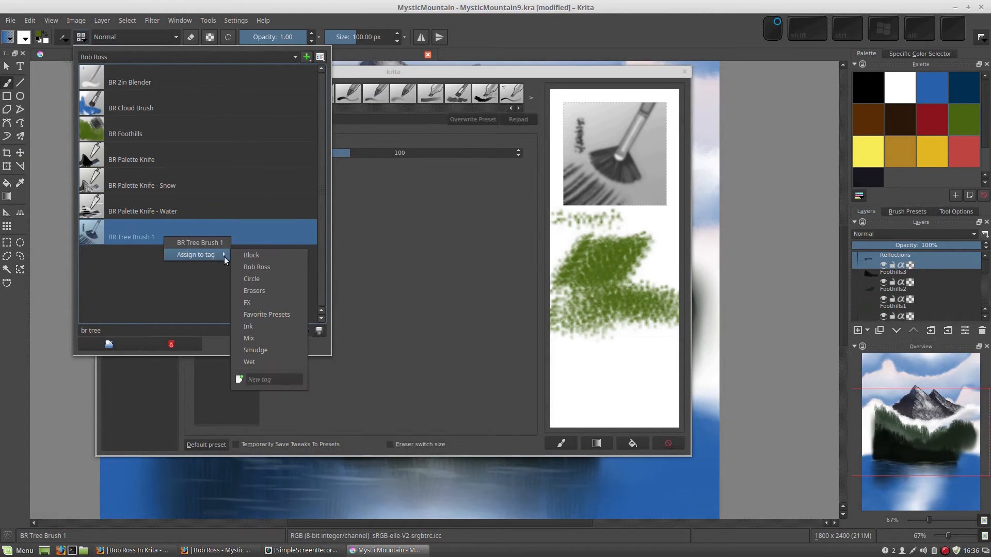
{"action": "left_click", "coordinate": [249, 269]}
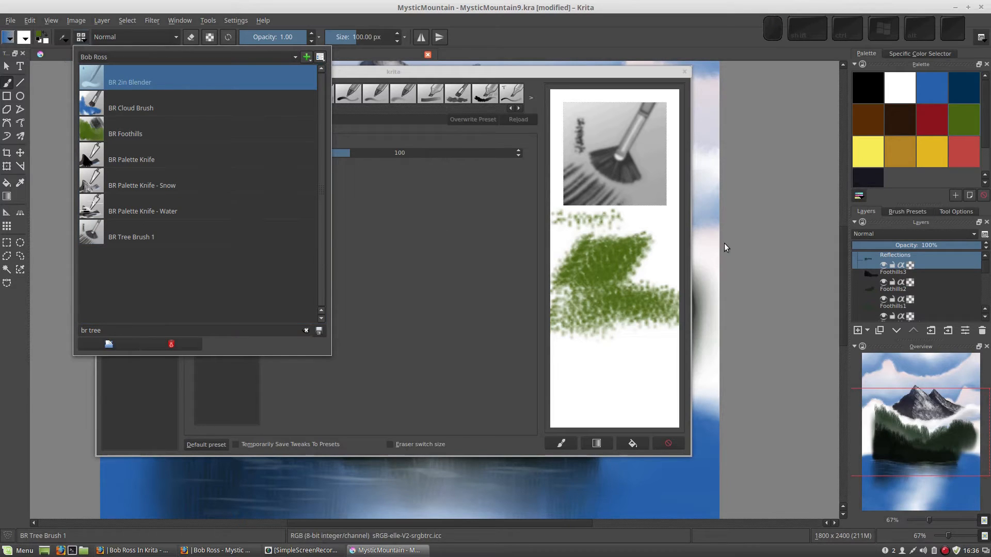
{"action": "left_click", "coordinate": [711, 213]}
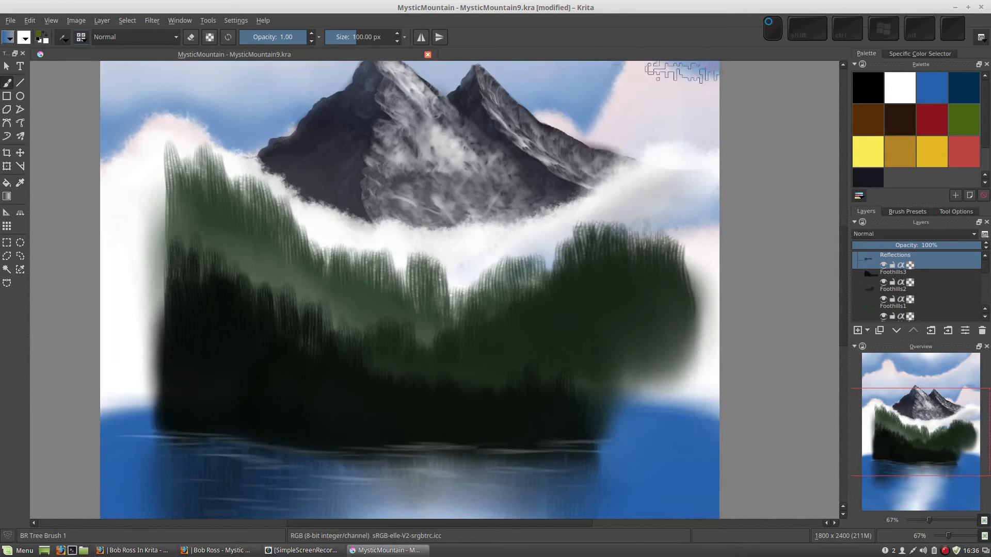
- Paint a test stroke on the right foothills with the new brush and undo it
{"action": "left_click", "coordinate": [684, 72]}
{"action": "right_click", "coordinate": [493, 258]}
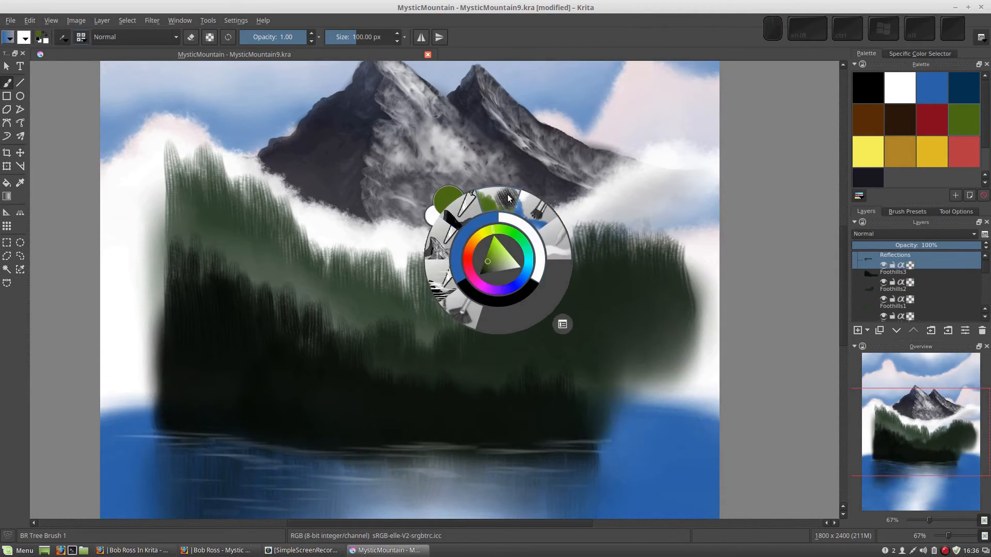
{"action": "left_click", "coordinate": [463, 312]}
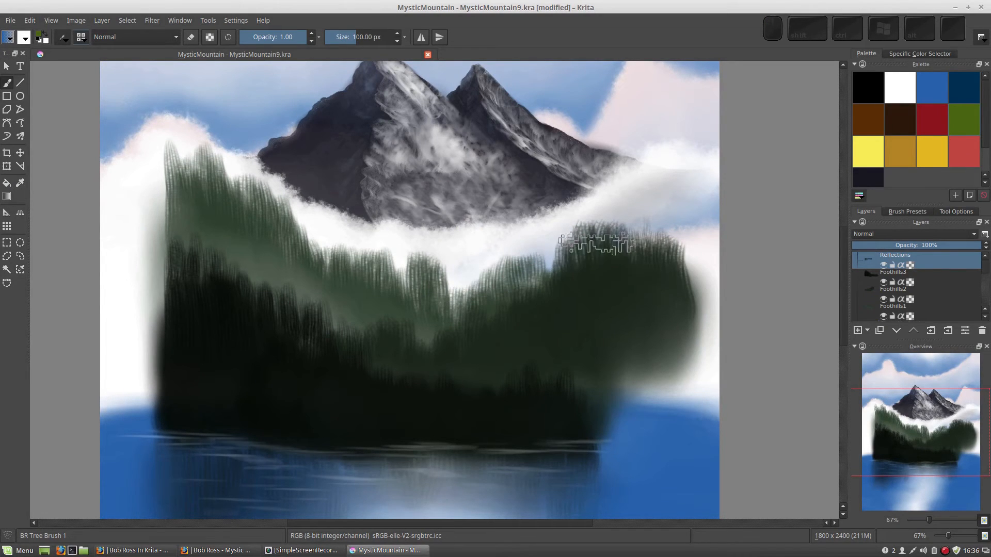
{"action": "mouse_move", "coordinate": [596, 244]}
{"action": "left_mouse_down"}
{"action": "mouse_move", "coordinate": [622, 271]}
{"action": "mouse_move", "coordinate": [615, 251]}
{"action": "mouse_move", "coordinate": [567, 267]}
{"action": "mouse_move", "coordinate": [632, 266]}
{"action": "mouse_move", "coordinate": [658, 308]}
{"action": "mouse_move", "coordinate": [591, 296]}
{"action": "mouse_move", "coordinate": [601, 307]}
{"action": "mouse_move", "coordinate": [601, 287]}
{"action": "left_mouse_up"}
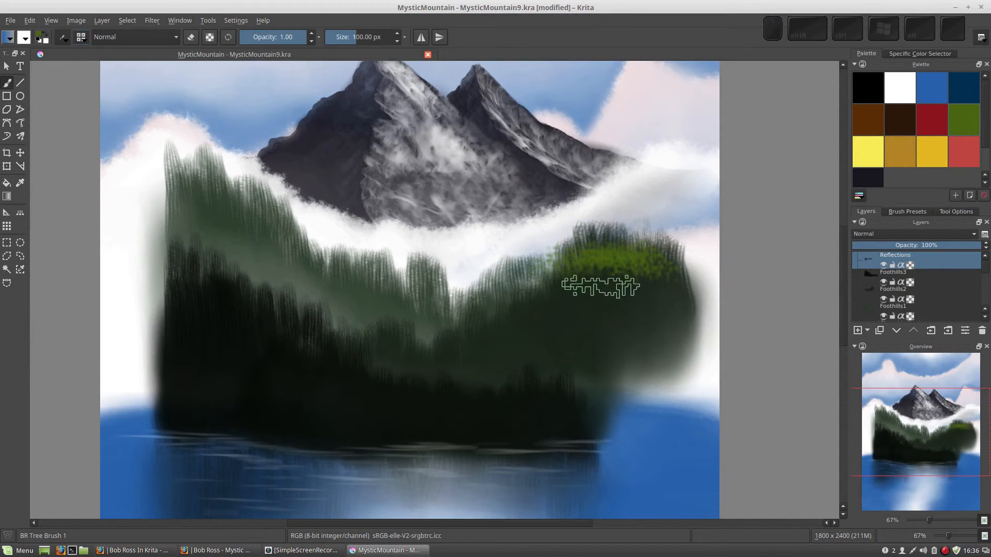
{"action": "key", "text": "ctrl+z"}
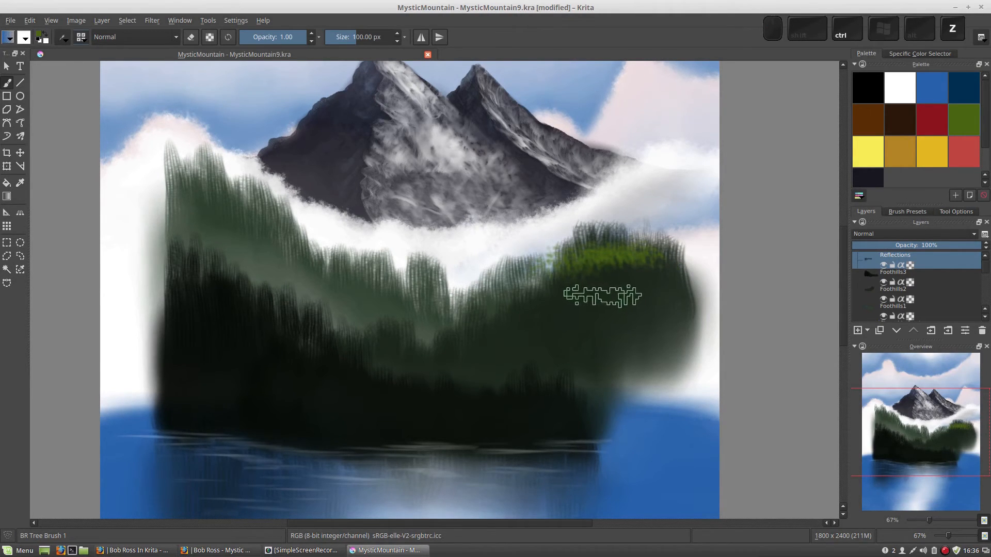
{"action": "key", "text": "ctrl+z"}
{"action": "key", "text": "ctrl+z"}
{"action": "key", "text": "ctrl+z"}
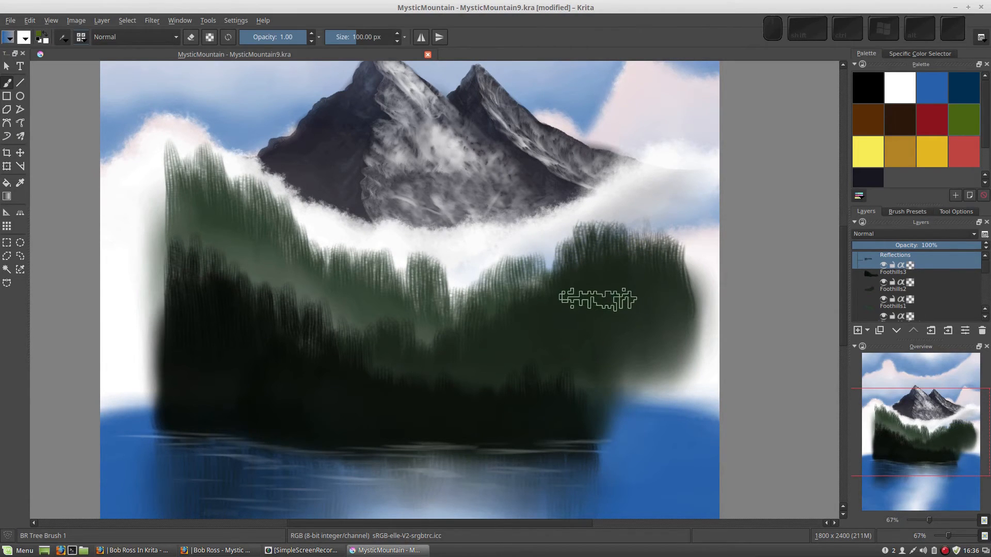
- Add a new layer above Reflections and check the layer order
{"action": "left_click", "coordinate": [857, 329]}
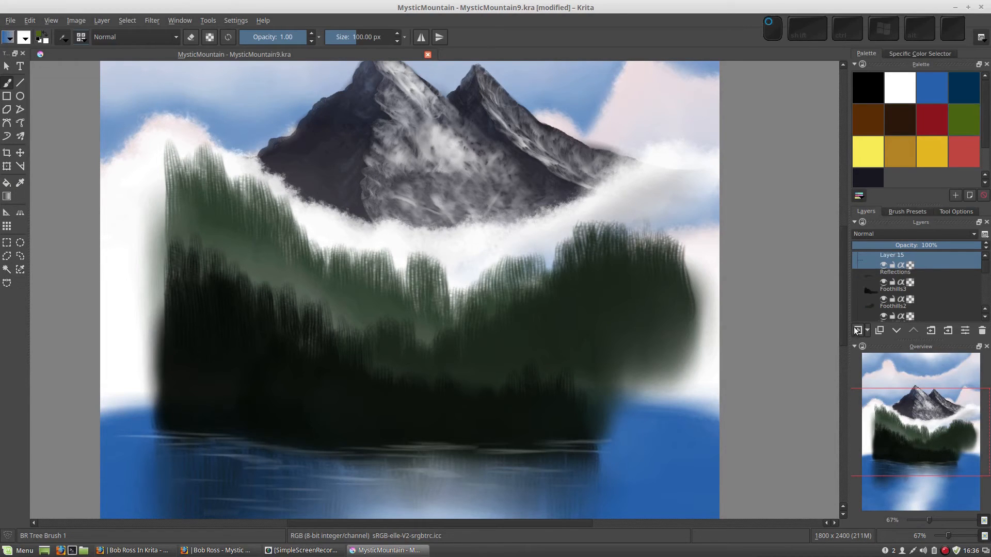
{"action": "double_click", "coordinate": [889, 255]}
{"action": "left_click", "coordinate": [920, 276]}
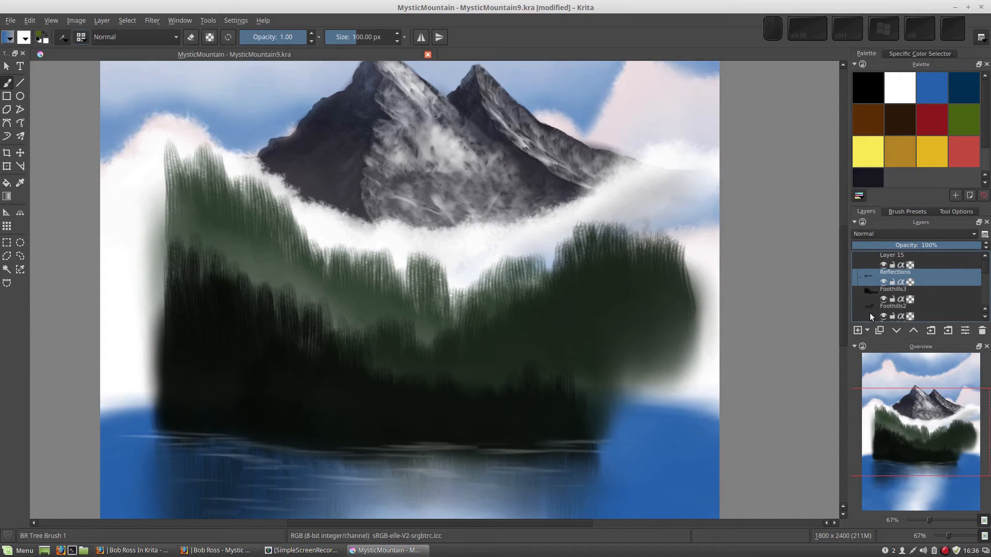
{"action": "left_click", "coordinate": [917, 310]}
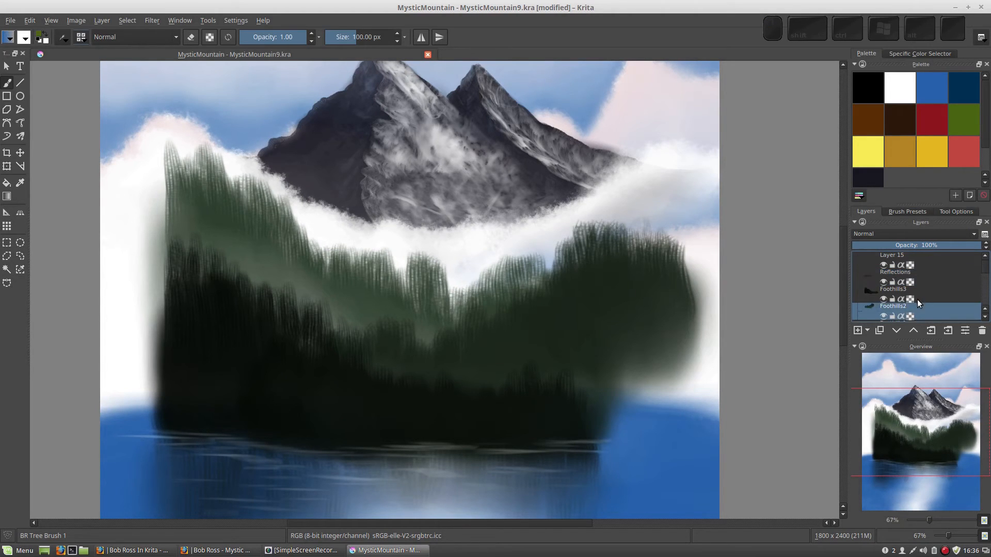
{"action": "left_click", "coordinate": [919, 273]}
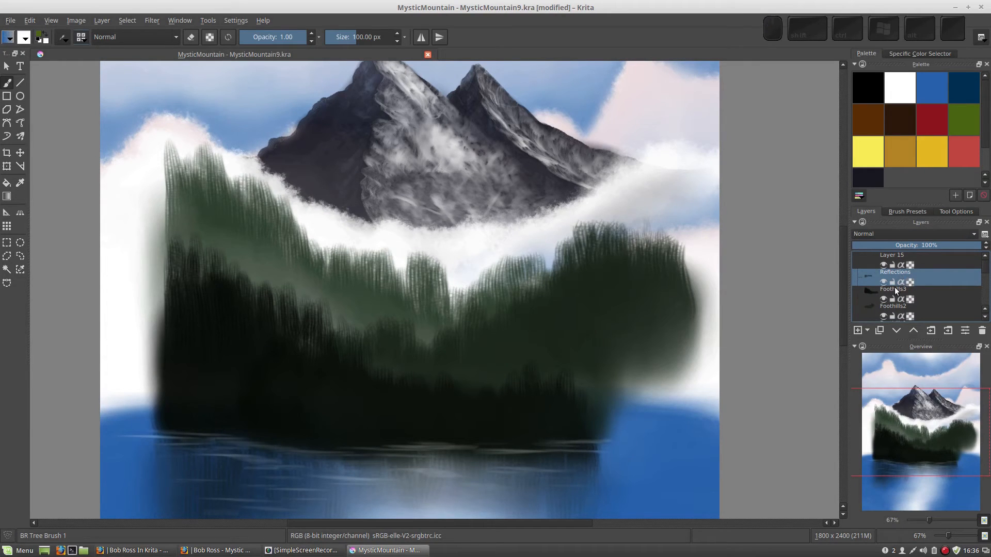
{"action": "left_click", "coordinate": [857, 329]}
{"action": "left_click", "coordinate": [980, 331]}
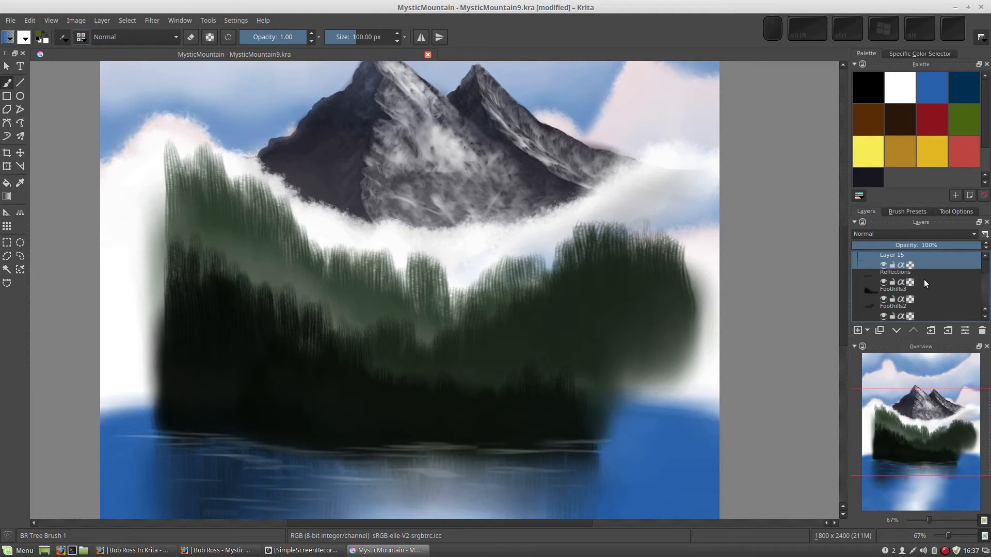
{"action": "key", "text": "ctrl+z"}
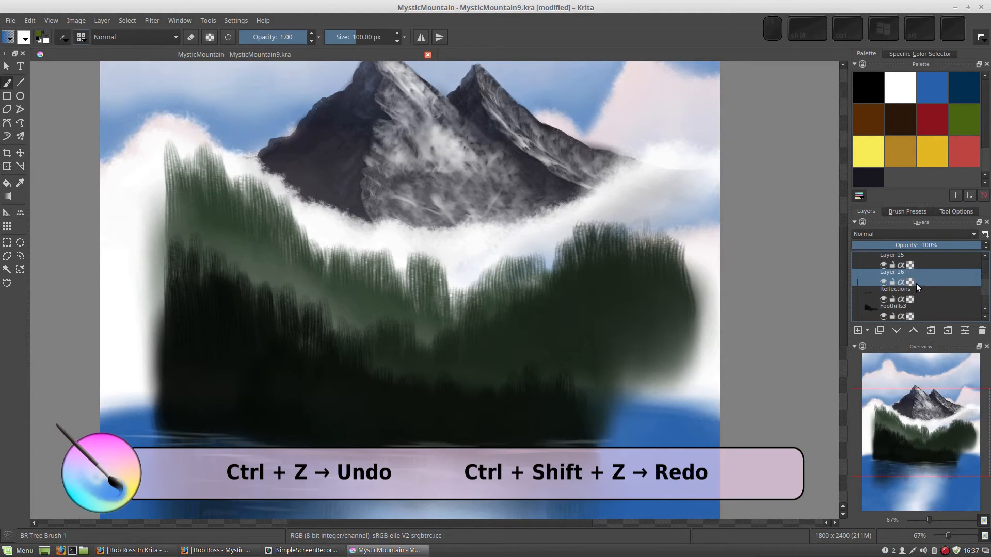
{"action": "key", "text": "ctrl+shift+z"}
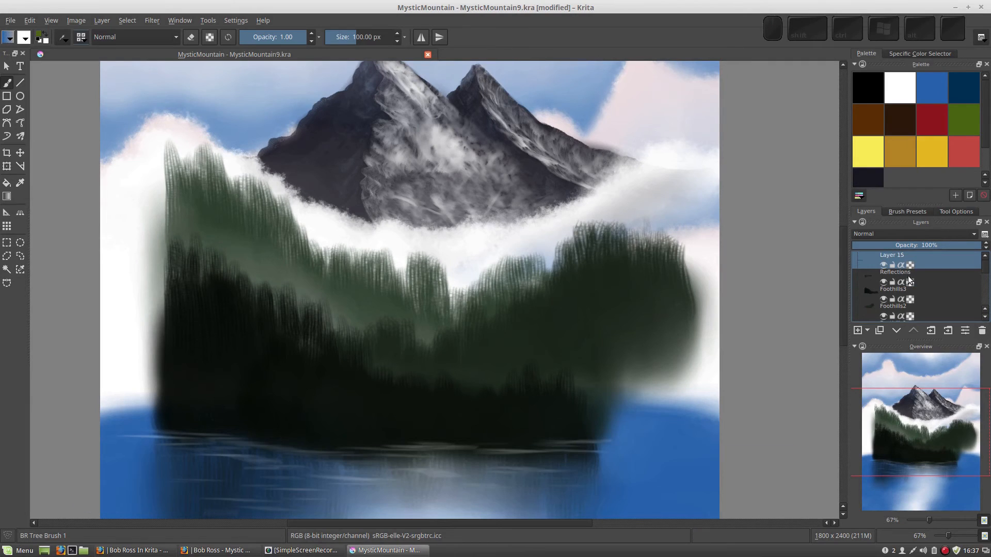
- Rename the new layer to Evergreens
{"action": "double_click", "coordinate": [897, 255]}
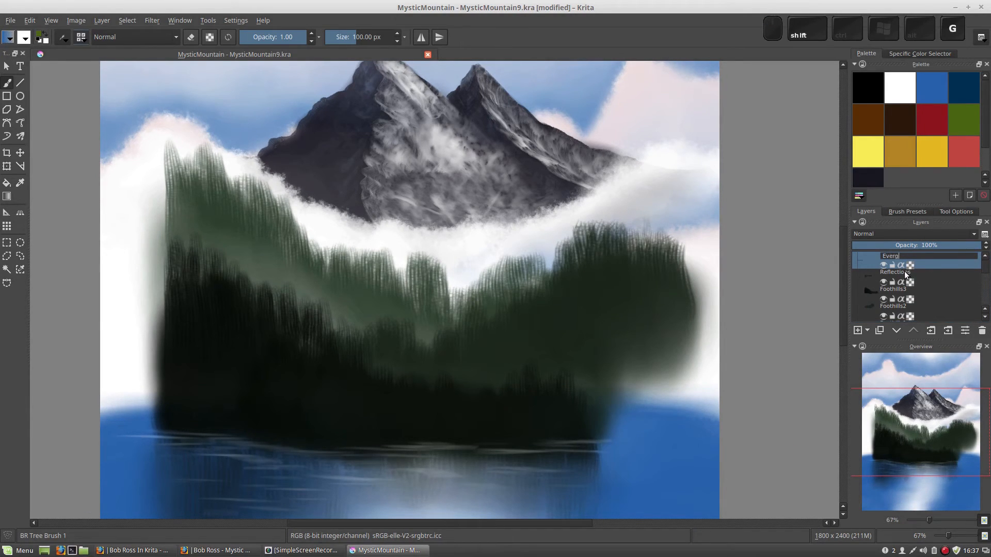
{"action": "type", "text": "Evergreens"}
{"action": "key", "text": "Return"}
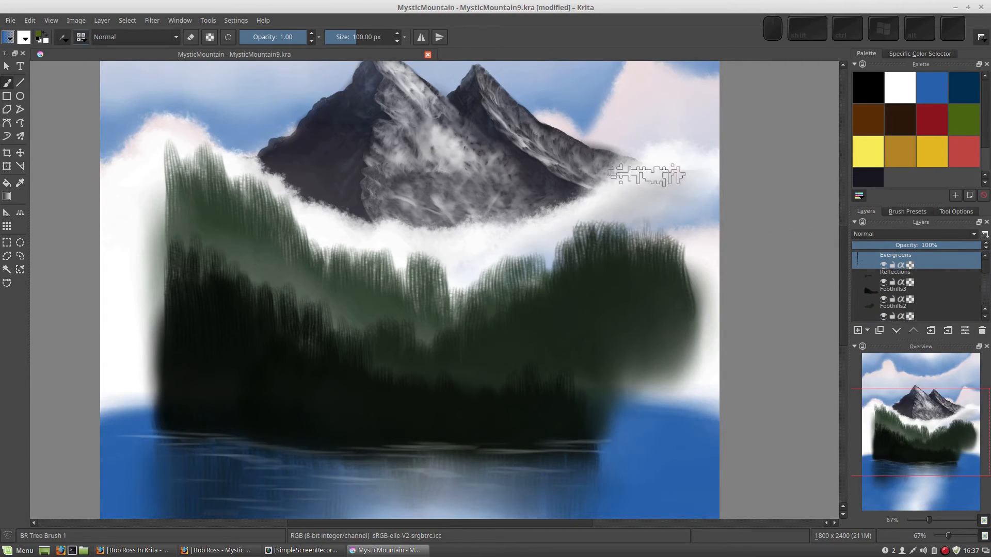
- Paint a horizontal test stroke near the mountain's right edge and undo it
{"action": "mouse_move", "coordinate": [637, 264]}
{"action": "left_mouse_down"}
{"action": "mouse_move", "coordinate": [653, 261]}
{"action": "mouse_move", "coordinate": [630, 276]}
{"action": "mouse_move", "coordinate": [645, 248]}
{"action": "mouse_move", "coordinate": [692, 264]}
{"action": "left_mouse_up"}
{"action": "key", "text": "ctrl+z"}
{"action": "key", "text": "ctrl+z"}
{"action": "key", "text": "ctrl+z"}
{"action": "key", "text": "ctrl+z"}
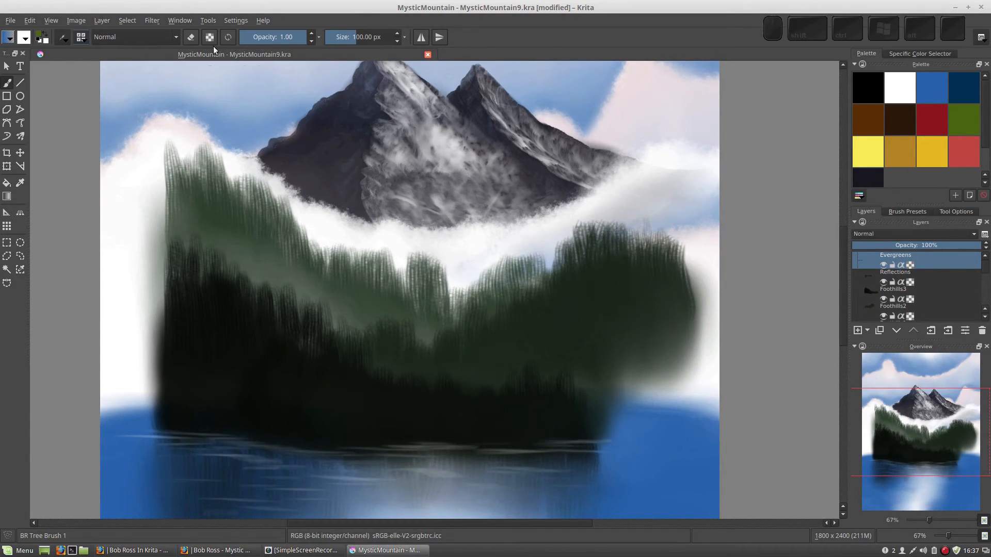
- Add the Digital Colors Mixer docker and dock it beneath the Layers panel, enlarging it
{"action": "left_click", "coordinate": [235, 19]}
{"action": "mouse_move", "coordinate": [248, 80]}
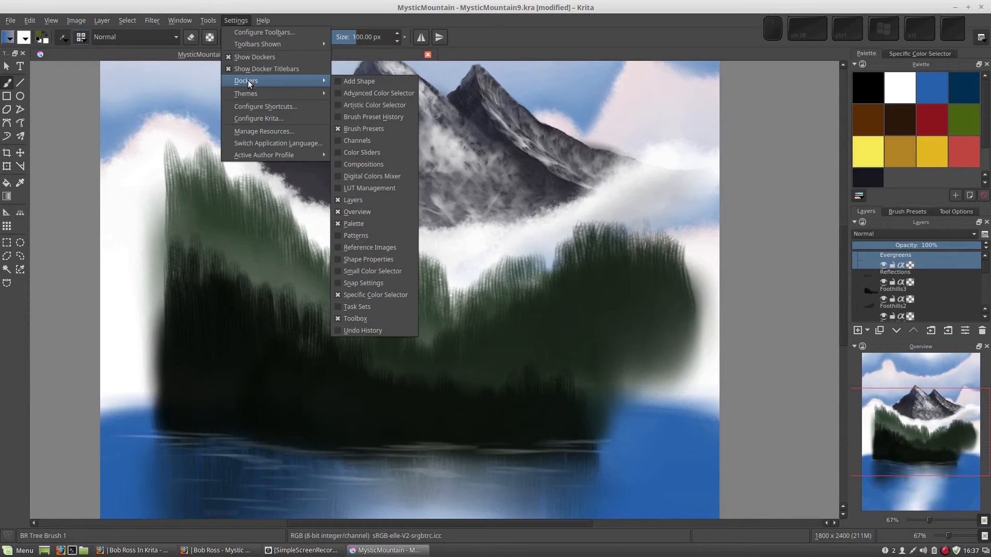
{"action": "left_click", "coordinate": [357, 175]}
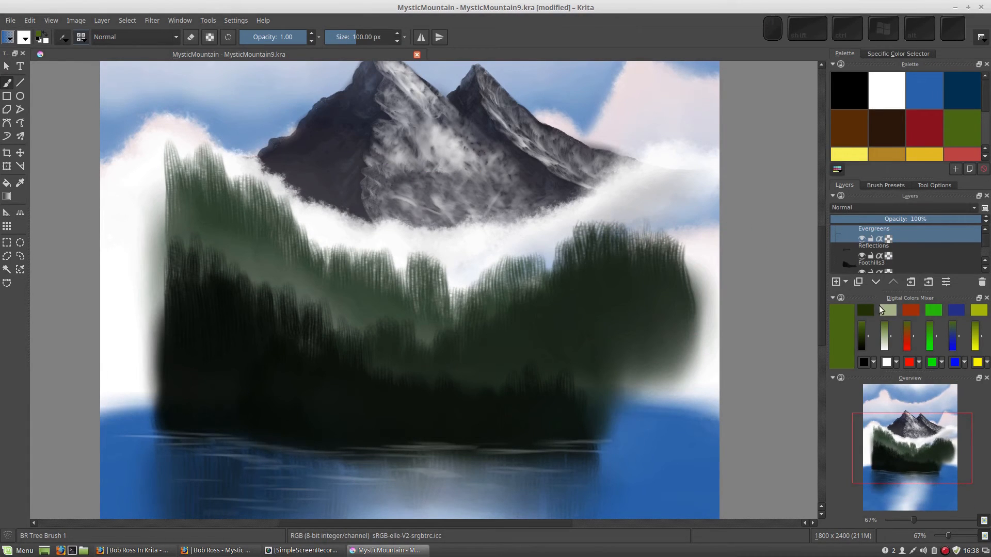
{"action": "left_click_drag", "start_coordinate": [869, 299], "coordinate": [898, 392]}
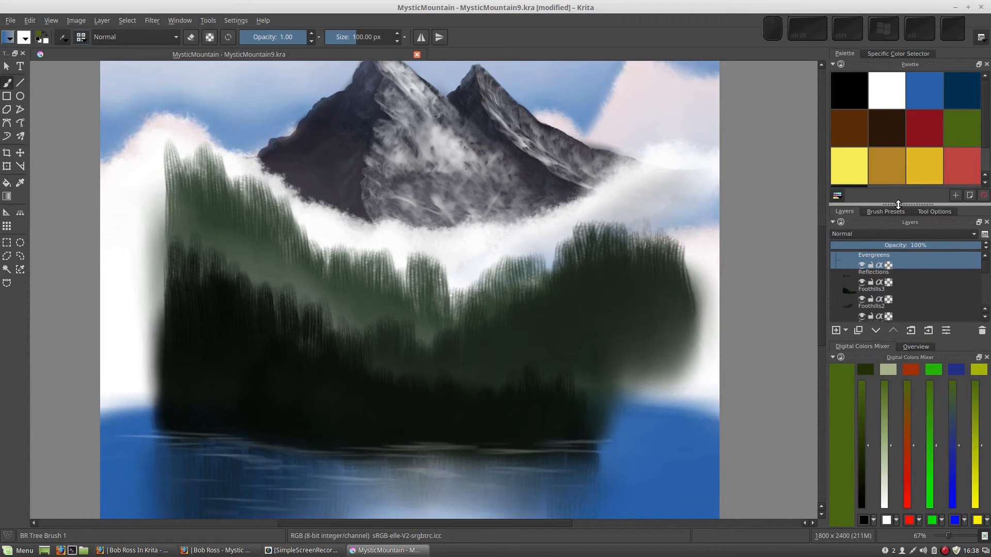
{"action": "left_click_drag", "start_coordinate": [898, 203], "coordinate": [898, 232]}
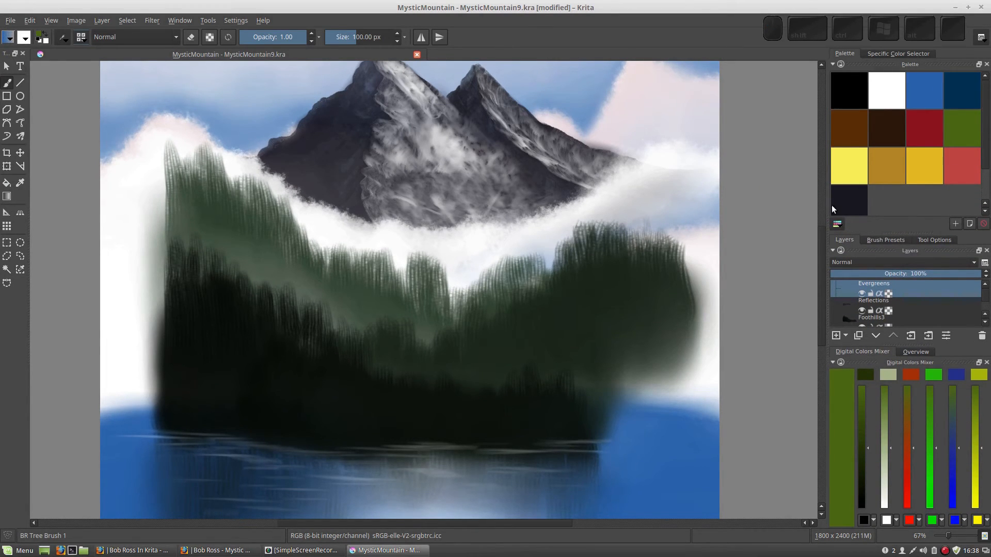
- Load a dark green from the Bob Ross palette into the mixer's first color slot
{"action": "left_click", "coordinate": [848, 196]}
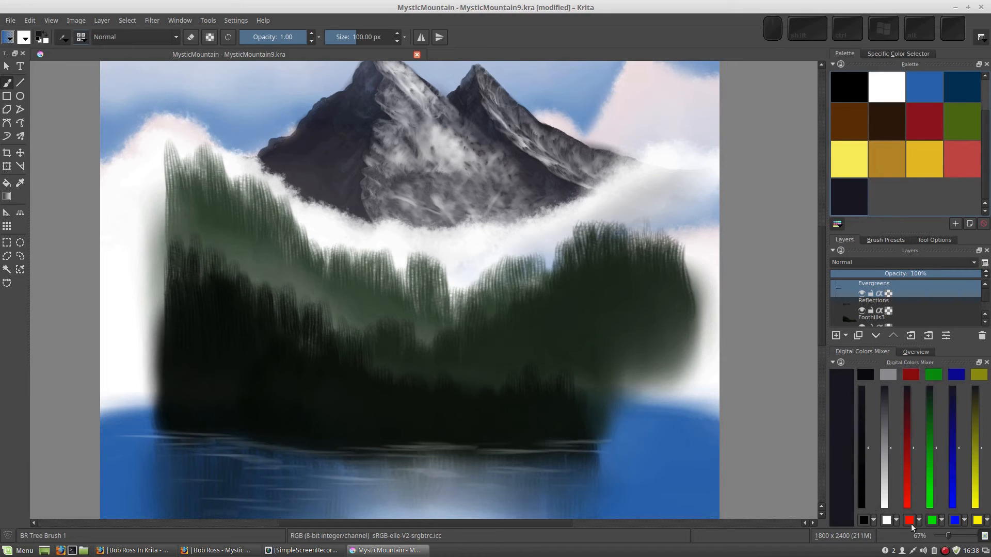
{"action": "left_click", "coordinate": [873, 520]}
{"action": "left_click", "coordinate": [877, 437]}
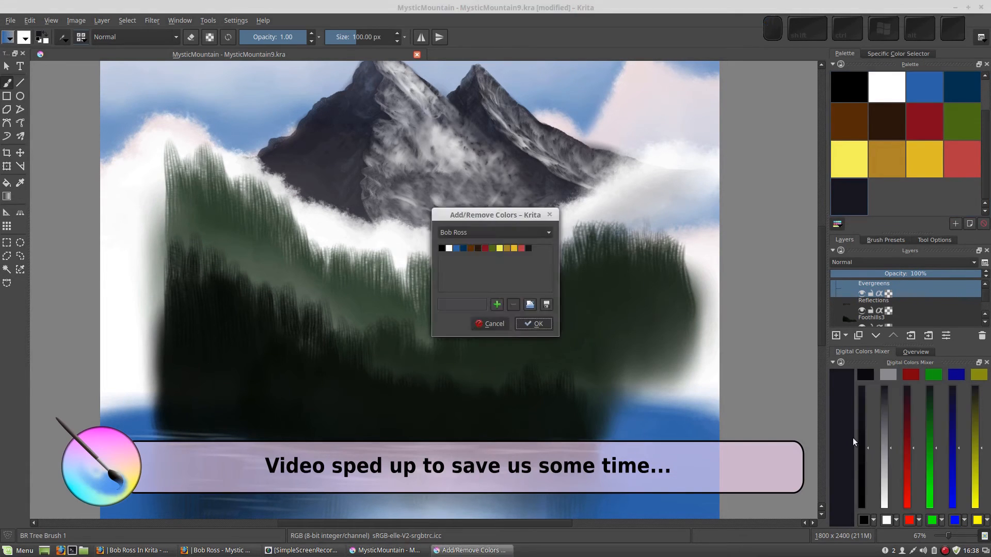
{"action": "key", "text": "Return"}
{"action": "left_click", "coordinate": [874, 521]}
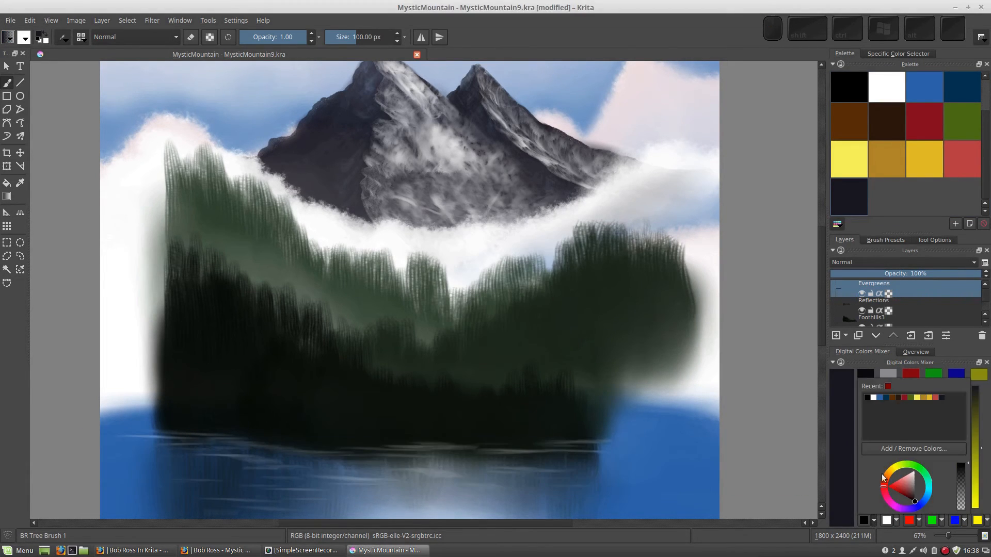
{"action": "left_click", "coordinate": [910, 399]}
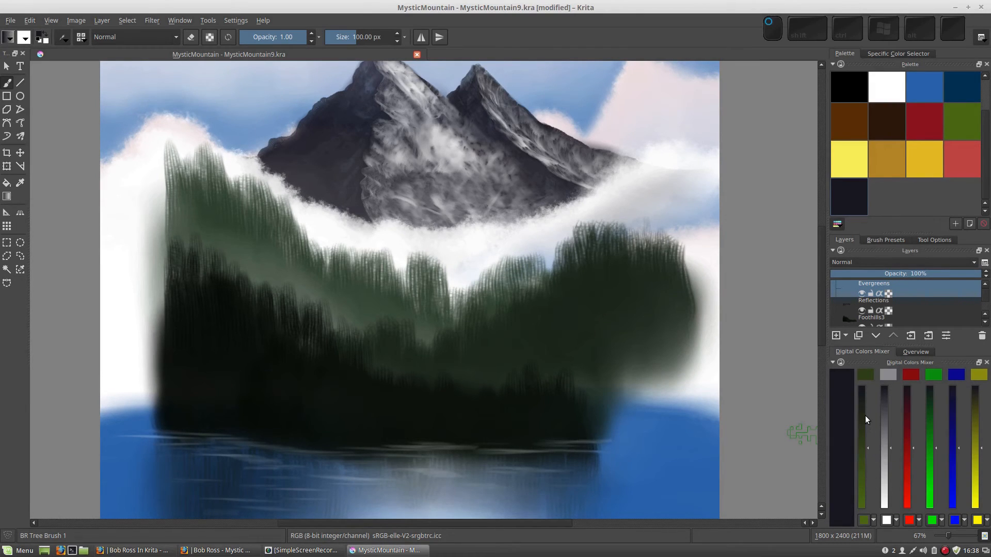
- Mix a darker green along the mixer's first slider and pick it as the painting color
{"action": "left_click_drag", "start_coordinate": [866, 447], "coordinate": [865, 410]}
{"action": "left_click_drag", "start_coordinate": [867, 385], "coordinate": [869, 417]}
{"action": "left_click", "coordinate": [867, 378]}
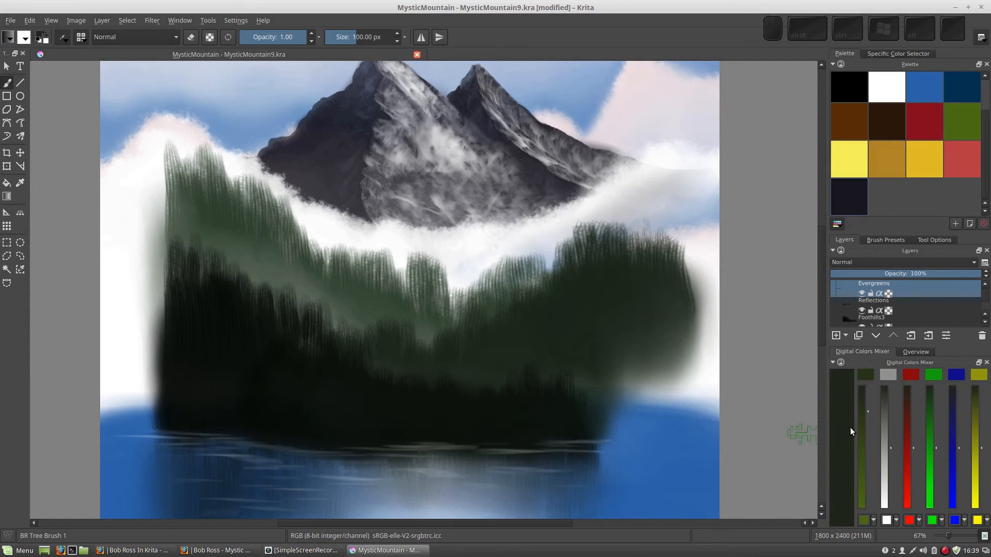
- Switch to canvas-only mode and paint a tall evergreen tree in the right foothills
{"action": "key", "text": "Tab"}
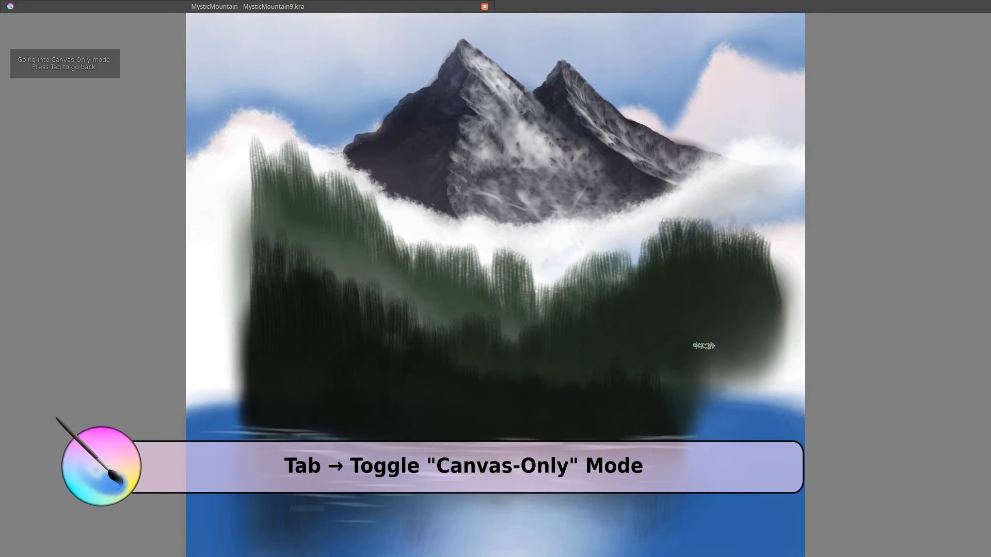
{"action": "mouse_move", "coordinate": [690, 240]}
{"action": "left_mouse_down"}
{"action": "mouse_move", "coordinate": [646, 244]}
{"action": "mouse_move", "coordinate": [615, 224]}
{"action": "left_mouse_up"}
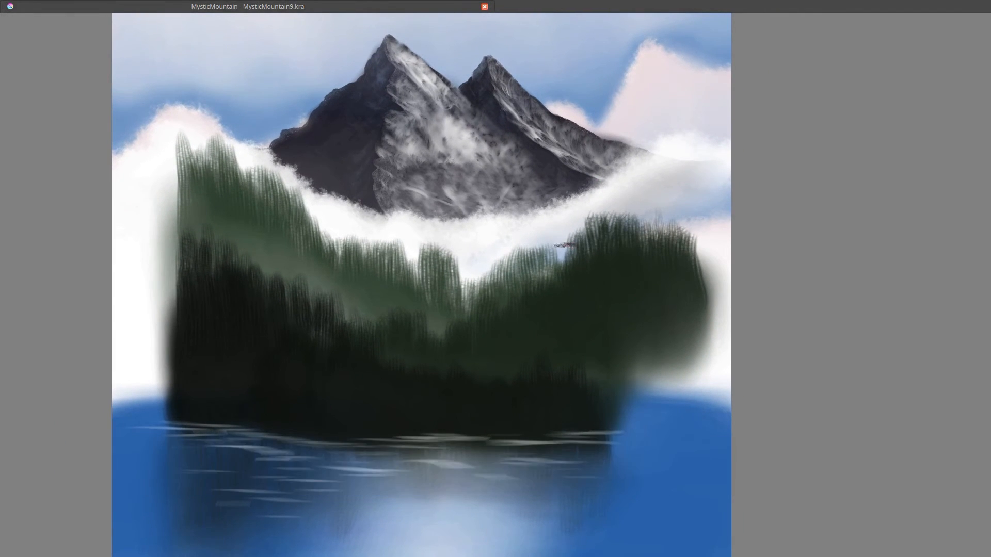
{"action": "left_click", "coordinate": [558, 249]}
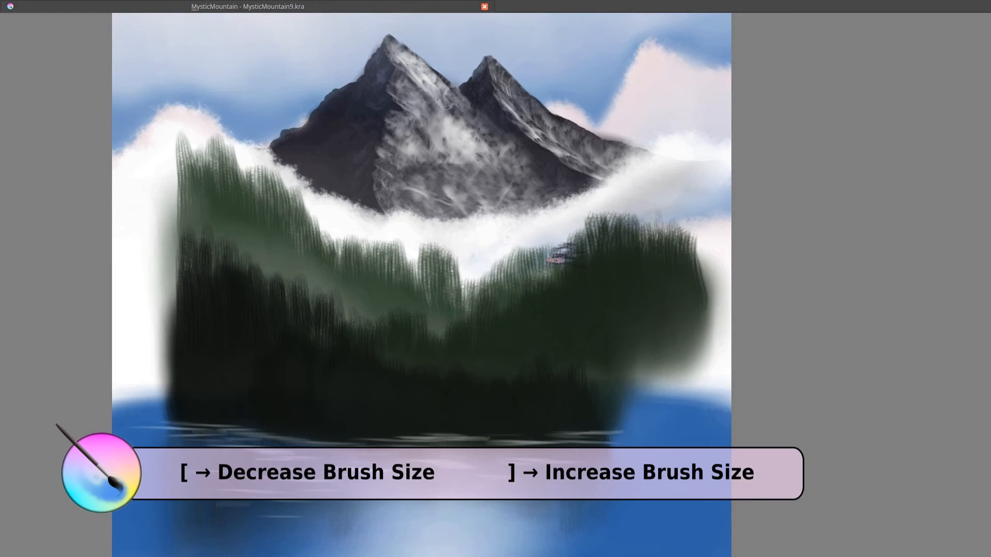
{"action": "mouse_move", "coordinate": [556, 261]}
{"action": "left_mouse_down"}
{"action": "mouse_move", "coordinate": [582, 277]}
{"action": "mouse_move", "coordinate": [546, 286]}
{"action": "mouse_move", "coordinate": [586, 288]}
{"action": "mouse_move", "coordinate": [544, 300]}
{"action": "mouse_move", "coordinate": [590, 305]}
{"action": "mouse_move", "coordinate": [542, 320]}
{"action": "mouse_move", "coordinate": [551, 311]}
{"action": "mouse_move", "coordinate": [602, 325]}
{"action": "mouse_move", "coordinate": [567, 318]}
{"action": "left_mouse_up"}
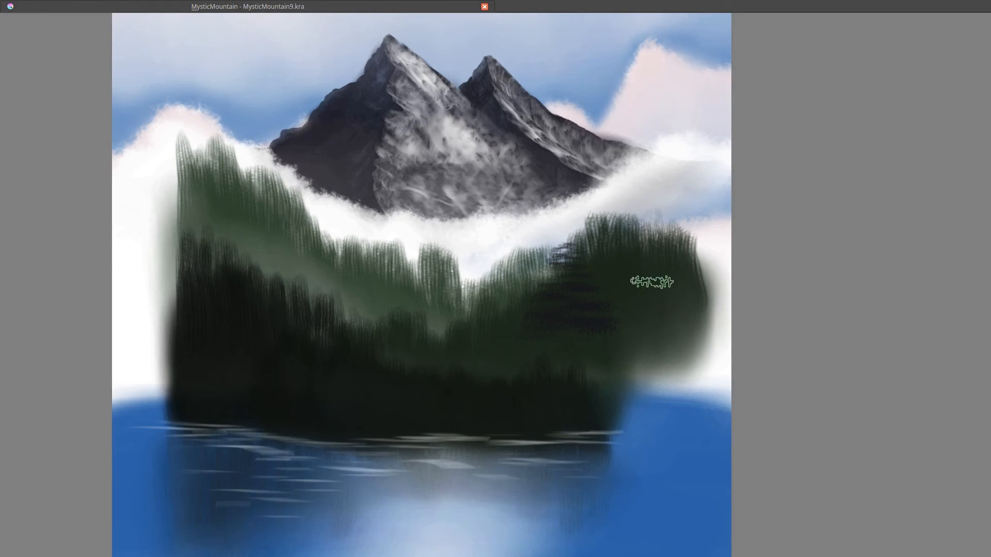
{"action": "left_click_drag", "start_coordinate": [651, 282], "coordinate": [664, 302]}
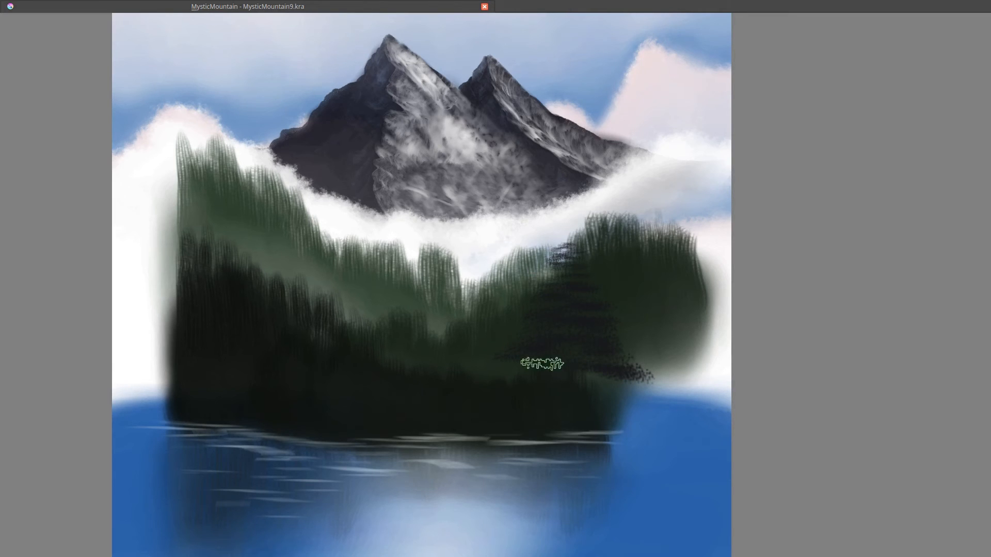
{"action": "left_click_drag", "start_coordinate": [550, 372], "coordinate": [621, 394]}
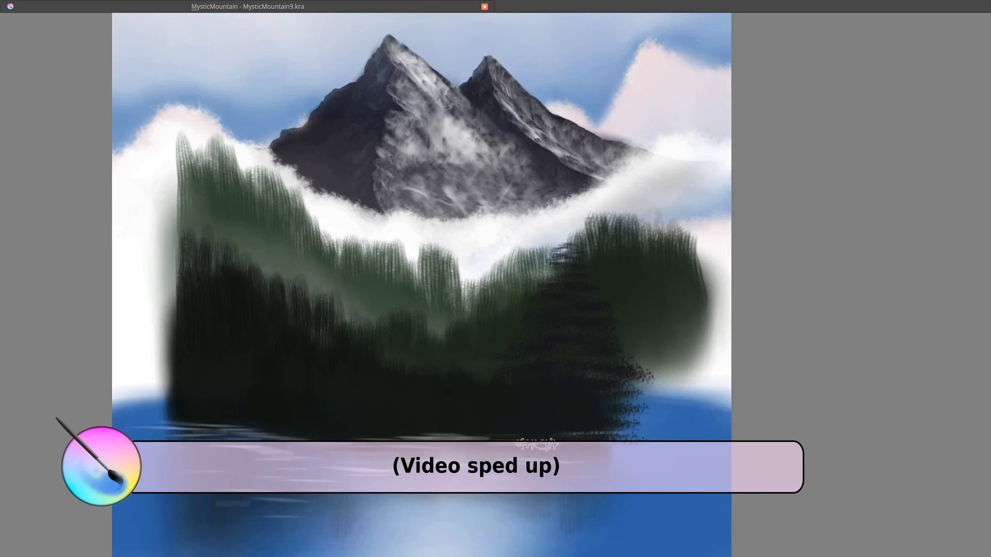
- Spread the tree's lower branches out wider over the lake's edge
{"action": "key", "text": "minus"}
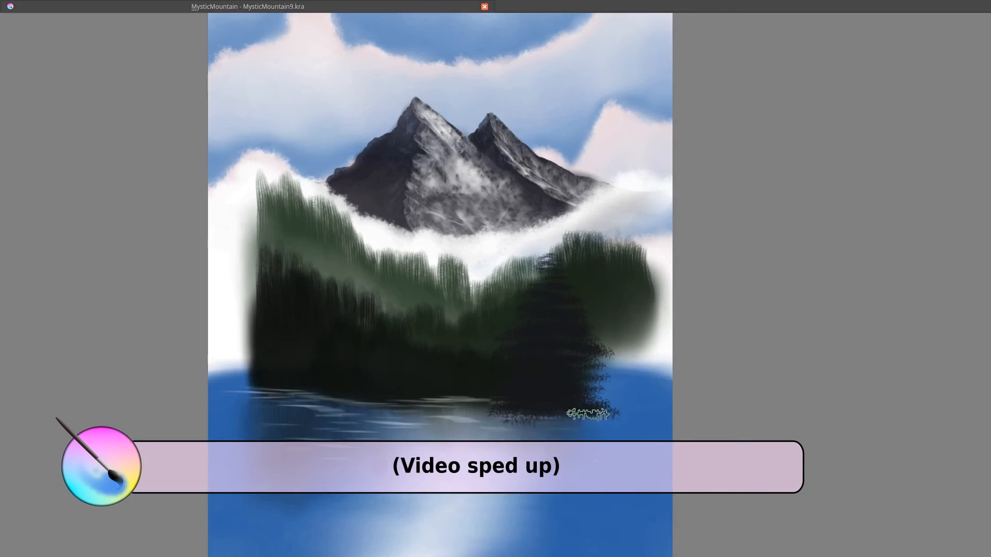
{"action": "left_click_drag", "start_coordinate": [591, 427], "coordinate": [503, 434]}
{"action": "key", "text": "minus"}
{"action": "key", "text": "plus"}
{"action": "key", "text": "plus"}
{"action": "mouse_move", "coordinate": [551, 461]}
{"action": "left_mouse_down"}
{"action": "mouse_move", "coordinate": [564, 348]}
{"action": "mouse_move", "coordinate": [545, 321]}
{"action": "left_mouse_up"}
{"action": "left_click_drag", "start_coordinate": [647, 339], "coordinate": [499, 356]}
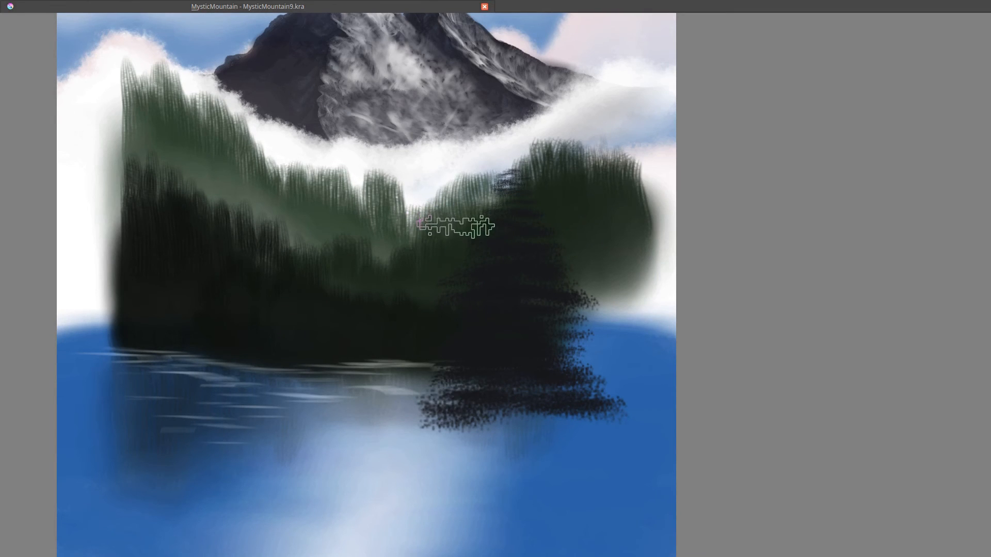
- Reduce the brush size and paint a smaller evergreen to the left of the tall tree
{"action": "key", "text": "bracketleft"}
{"action": "key", "text": "bracketleft"}
{"action": "key", "text": "bracketleft"}
{"action": "key", "text": "bracketleft"}
{"action": "key", "text": "bracketleft"}
{"action": "key", "text": "bracketleft"}
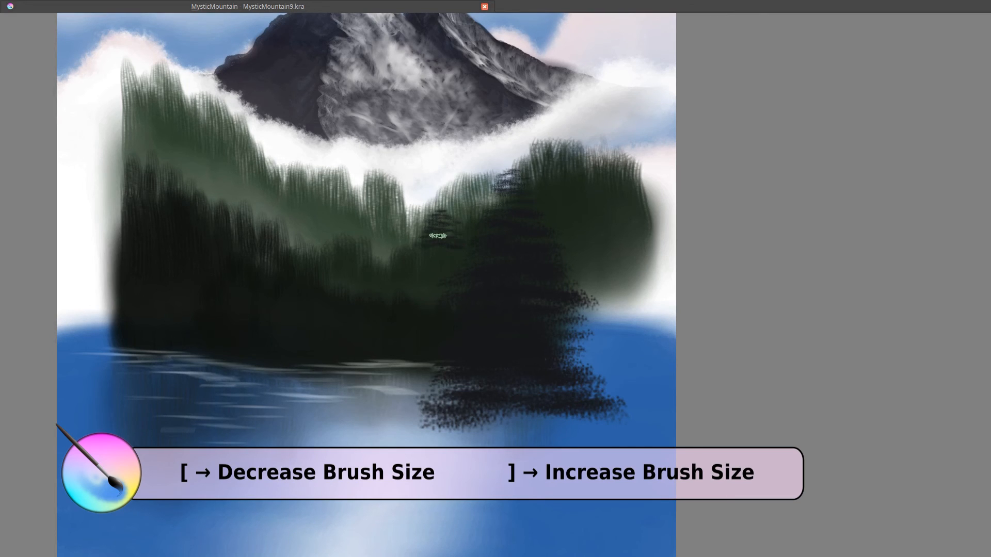
{"action": "mouse_move", "coordinate": [457, 242]}
{"action": "left_mouse_down"}
{"action": "mouse_move", "coordinate": [440, 254]}
{"action": "mouse_move", "coordinate": [461, 271]}
{"action": "mouse_move", "coordinate": [410, 281]}
{"action": "mouse_move", "coordinate": [472, 265]}
{"action": "mouse_move", "coordinate": [445, 346]}
{"action": "mouse_move", "coordinate": [420, 369]}
{"action": "mouse_move", "coordinate": [468, 394]}
{"action": "mouse_move", "coordinate": [433, 401]}
{"action": "mouse_move", "coordinate": [407, 378]}
{"action": "left_mouse_up"}
- Shrink the brush further and paint a third evergreen on the right side
{"action": "key", "text": "bracketright"}
{"action": "key", "text": "bracketright"}
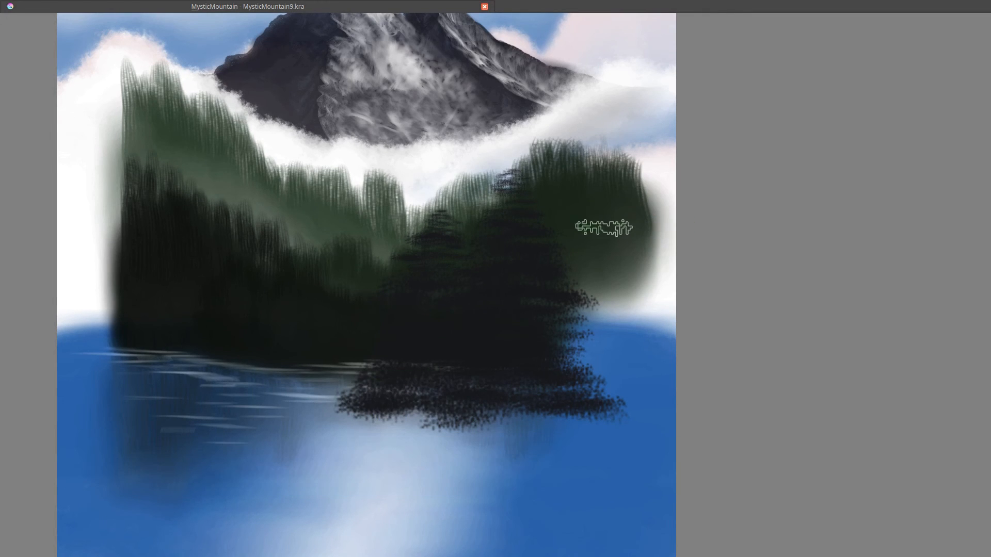
{"action": "key", "text": "bracketleft"}
{"action": "key", "text": "bracketleft"}
{"action": "key", "text": "bracketleft"}
{"action": "key", "text": "bracketleft"}
{"action": "key", "text": "bracketleft"}
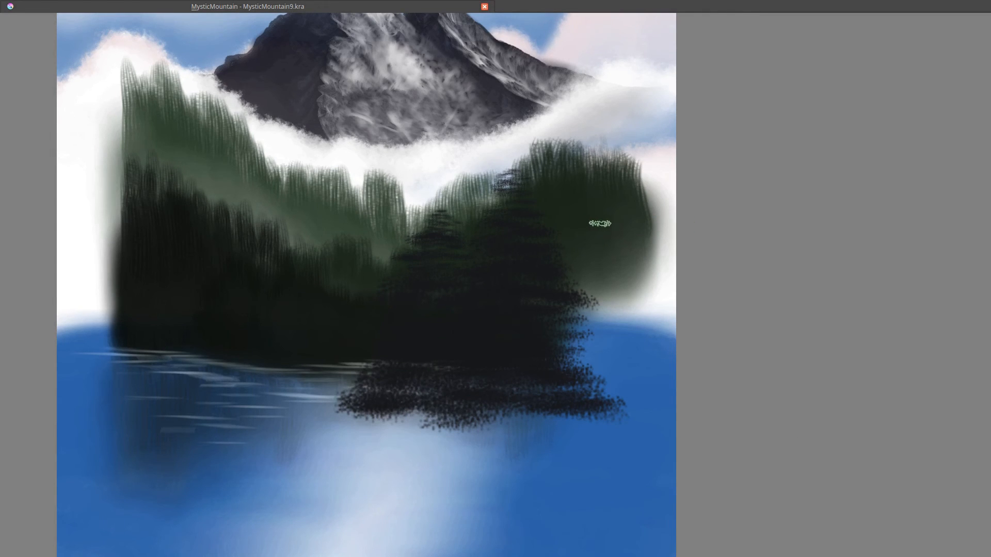
{"action": "mouse_move", "coordinate": [593, 217]}
{"action": "left_mouse_down"}
{"action": "mouse_move", "coordinate": [573, 224]}
{"action": "mouse_move", "coordinate": [598, 226]}
{"action": "left_mouse_up"}
{"action": "left_click_drag", "start_coordinate": [588, 260], "coordinate": [642, 284]}
{"action": "mouse_move", "coordinate": [570, 288]}
{"action": "left_mouse_down"}
{"action": "mouse_move", "coordinate": [639, 305]}
{"action": "mouse_move", "coordinate": [598, 310]}
{"action": "mouse_move", "coordinate": [622, 308]}
{"action": "mouse_move", "coordinate": [619, 296]}
{"action": "mouse_move", "coordinate": [624, 313]}
{"action": "mouse_move", "coordinate": [596, 308]}
{"action": "mouse_move", "coordinate": [609, 325]}
{"action": "mouse_move", "coordinate": [645, 330]}
{"action": "mouse_move", "coordinate": [598, 322]}
{"action": "mouse_move", "coordinate": [570, 331]}
{"action": "mouse_move", "coordinate": [603, 327]}
{"action": "left_mouse_up"}
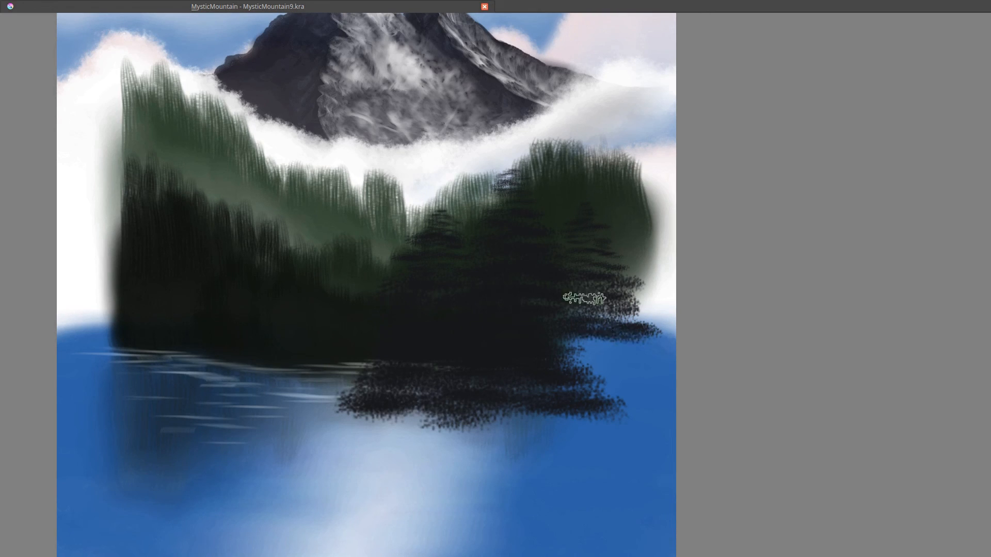
- Extend the right tree's lower branches and add a pointed tip to the tall tree
{"action": "right_click", "coordinate": [568, 271]}
{"action": "left_click", "coordinate": [533, 317]}
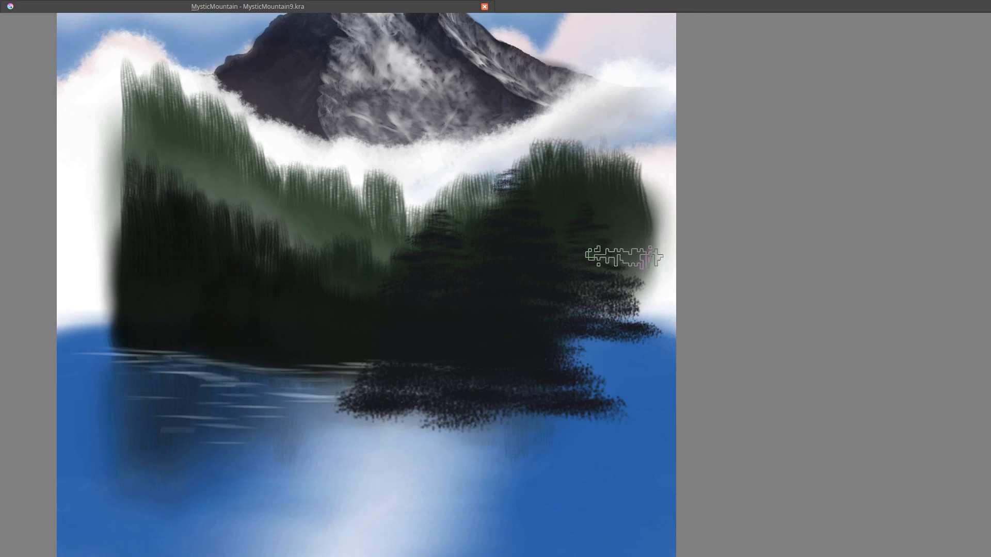
{"action": "mouse_move", "coordinate": [625, 346]}
{"action": "left_mouse_down"}
{"action": "mouse_move", "coordinate": [565, 348]}
{"action": "mouse_move", "coordinate": [630, 361]}
{"action": "mouse_move", "coordinate": [598, 355]}
{"action": "mouse_move", "coordinate": [646, 374]}
{"action": "mouse_move", "coordinate": [597, 282]}
{"action": "mouse_move", "coordinate": [578, 367]}
{"action": "mouse_move", "coordinate": [634, 405]}
{"action": "mouse_move", "coordinate": [604, 374]}
{"action": "mouse_move", "coordinate": [583, 325]}
{"action": "mouse_move", "coordinate": [593, 294]}
{"action": "left_mouse_up"}
{"action": "left_click_drag", "start_coordinate": [508, 177], "coordinate": [513, 168]}
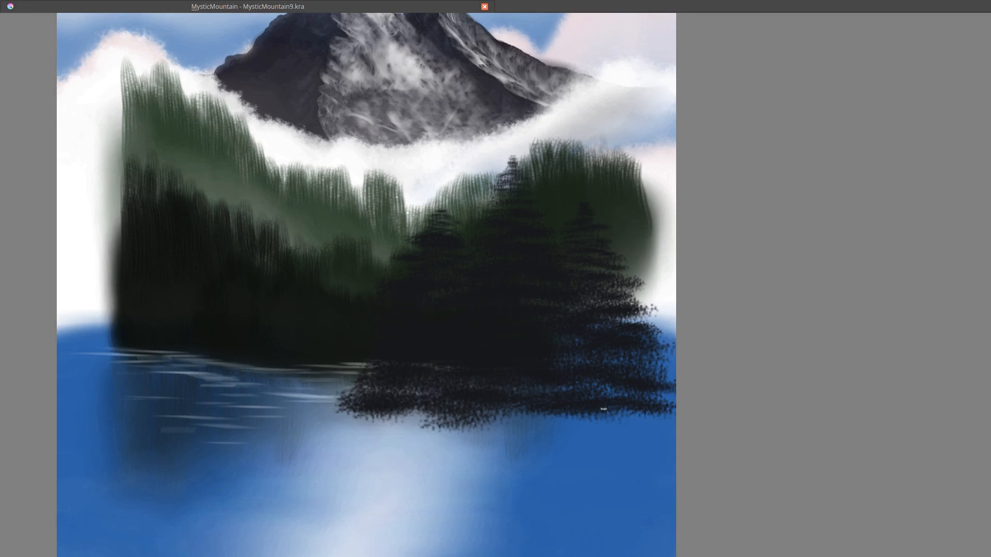
- Pick the BR Palette Knife - Snow preset and leave canvas-only mode
{"action": "right_click", "coordinate": [511, 282]}
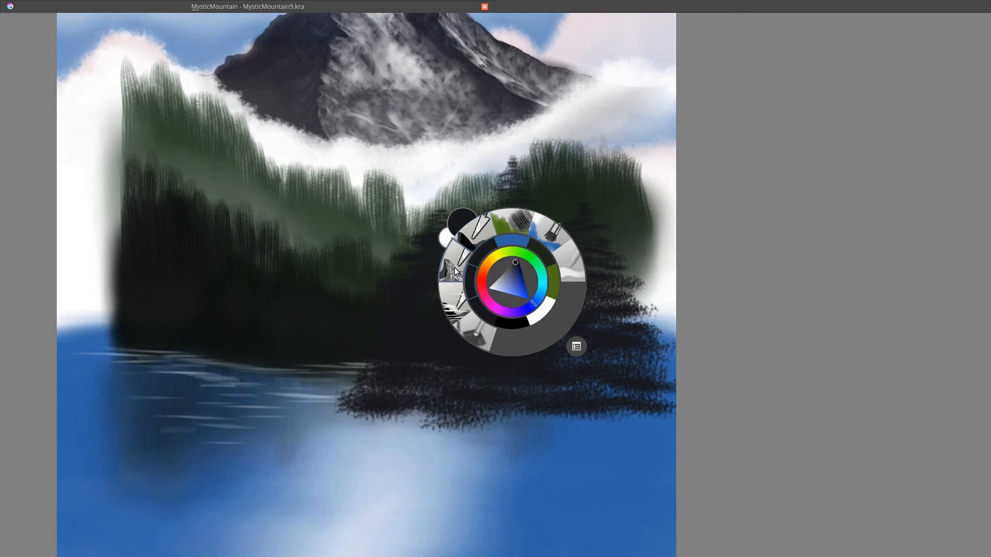
{"action": "left_click", "coordinate": [474, 245]}
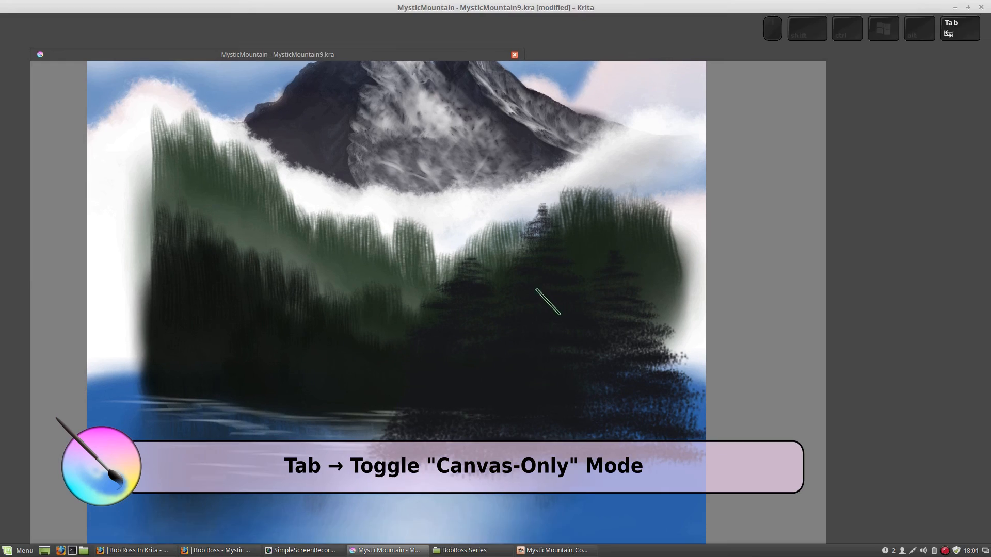
{"action": "key", "text": "Tab"}
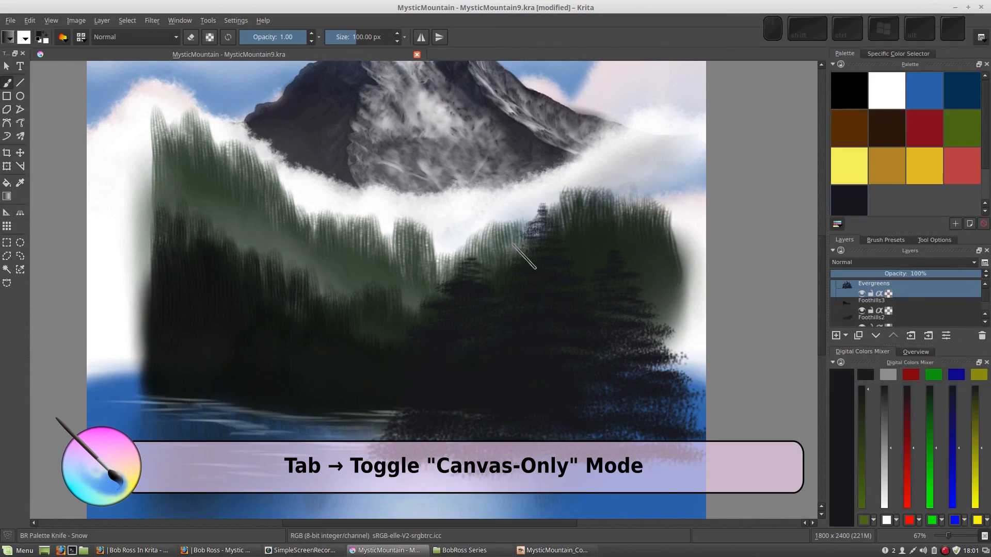
- Set the BR Palette Knife - Snow brush tip angle to 90° and test it on the scratchpad
{"action": "left_click", "coordinate": [62, 37]}
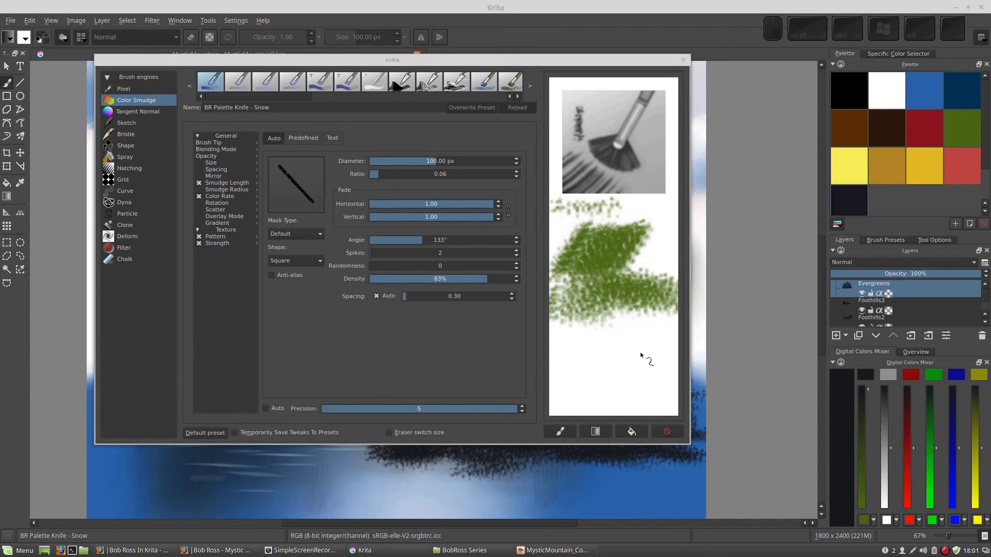
{"action": "left_click", "coordinate": [625, 359]}
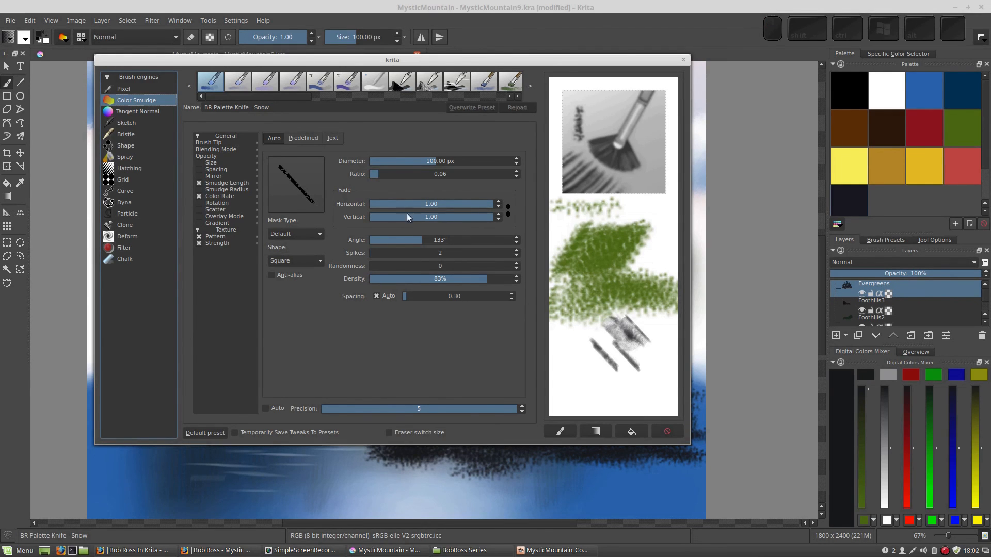
{"action": "mouse_move", "coordinate": [420, 239]}
{"action": "left_mouse_down"}
{"action": "mouse_move", "coordinate": [364, 240]}
{"action": "mouse_move", "coordinate": [407, 239]}
{"action": "left_mouse_up"}
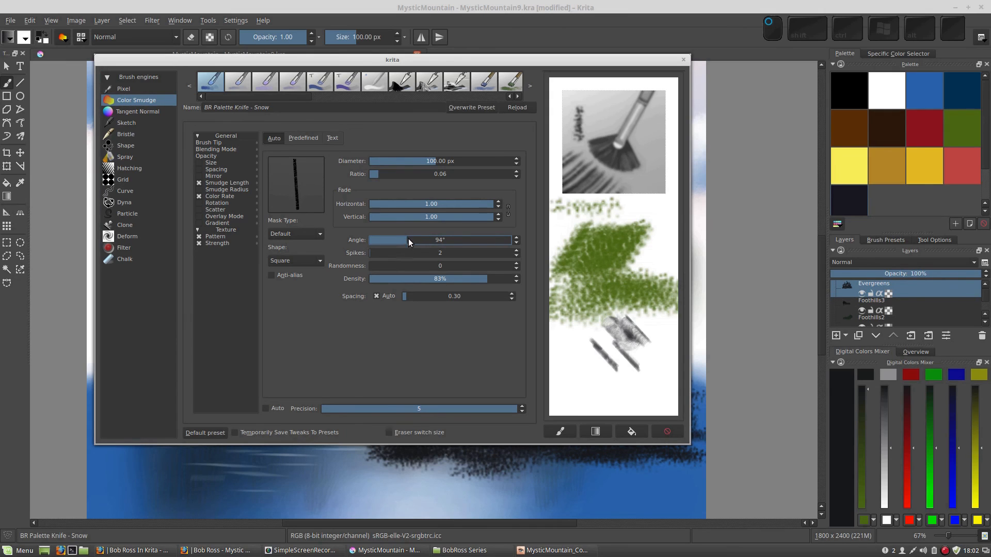
{"action": "type", "text": "90"}
{"action": "key", "text": "KP_Enter"}
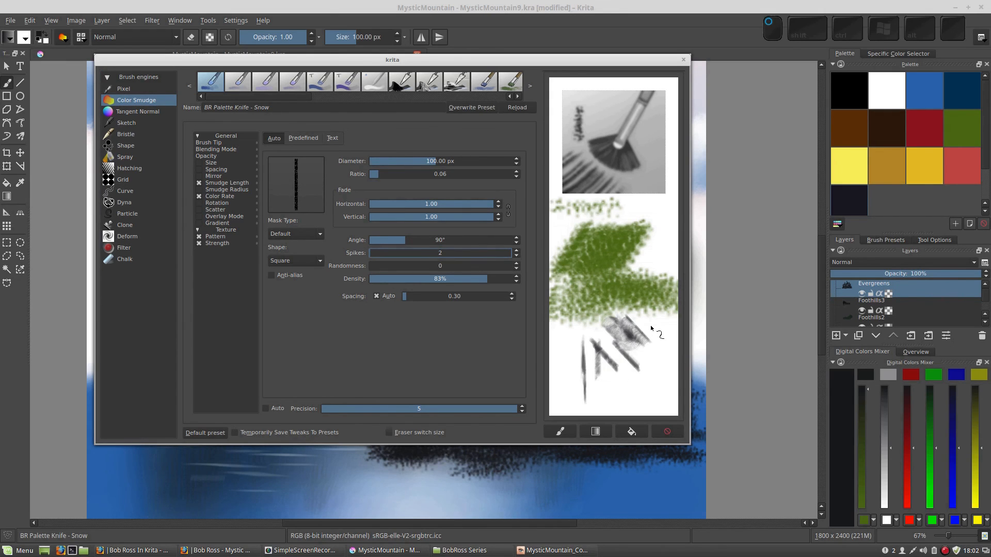
{"action": "left_click_drag", "start_coordinate": [650, 322], "coordinate": [647, 397]}
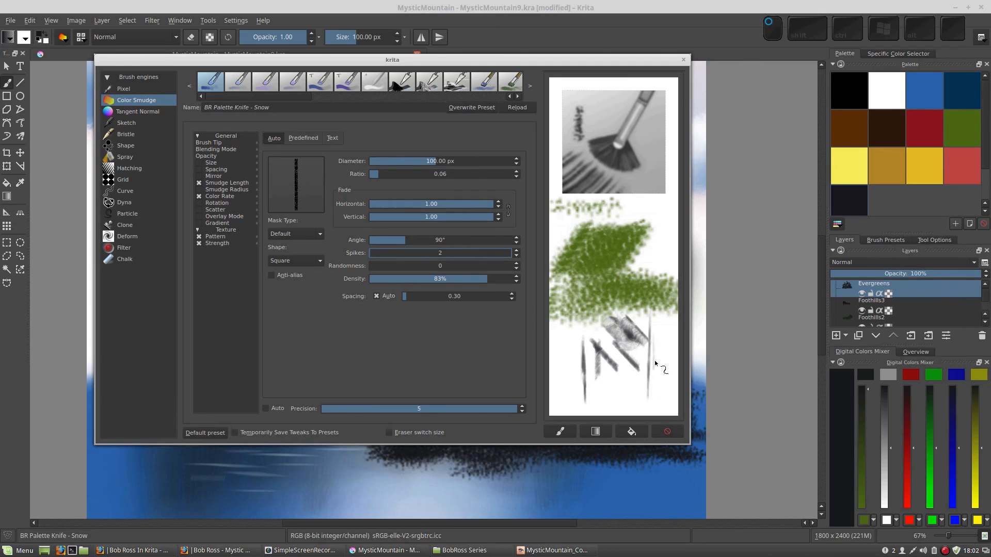
{"action": "left_click", "coordinate": [668, 431]}
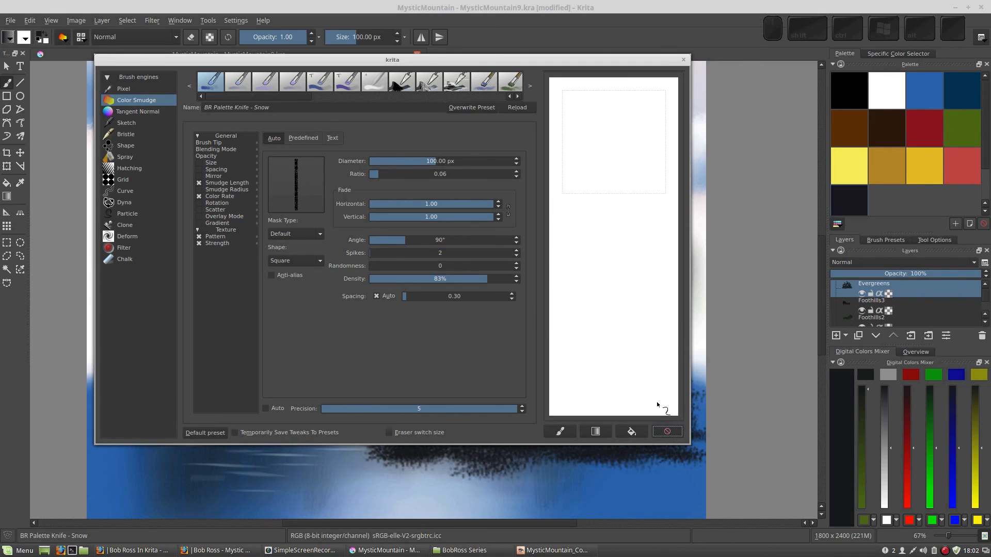
{"action": "left_click", "coordinate": [685, 62]}
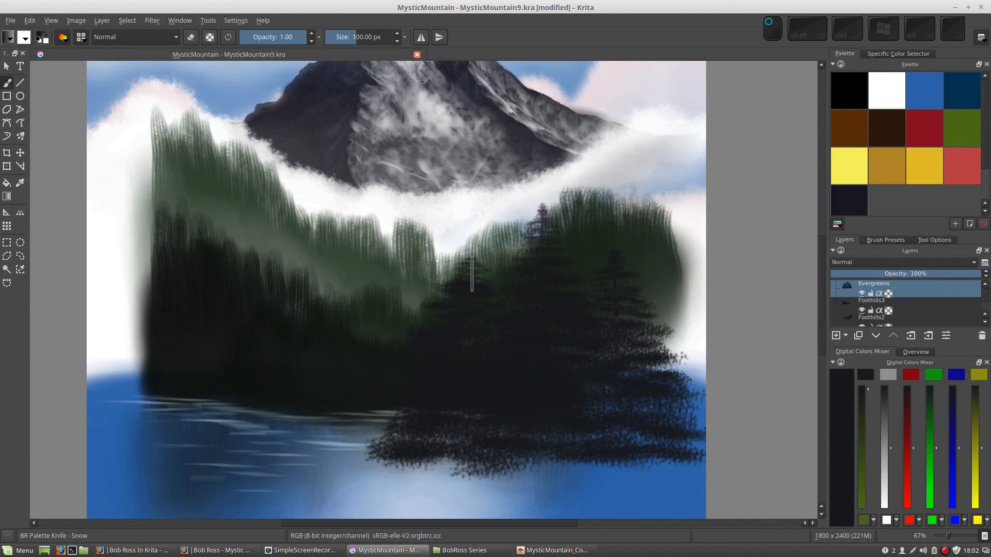
- Paint a short vertical knife stroke across the large tree's lower branches
{"action": "scroll", "coordinate": [516, 330], "scroll_direction": "down", "scroll_amount": 3}
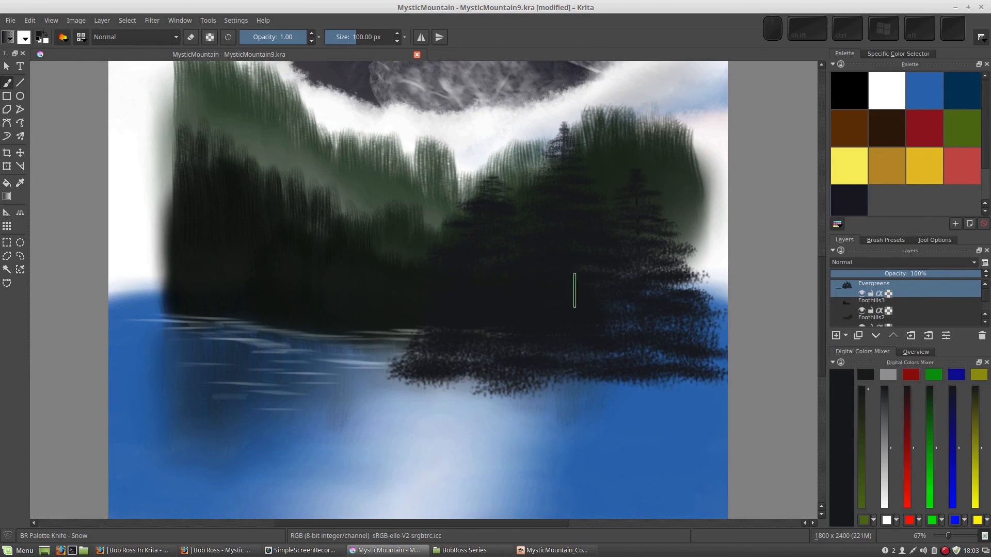
{"action": "left_click_drag", "start_coordinate": [561, 338], "coordinate": [542, 387]}
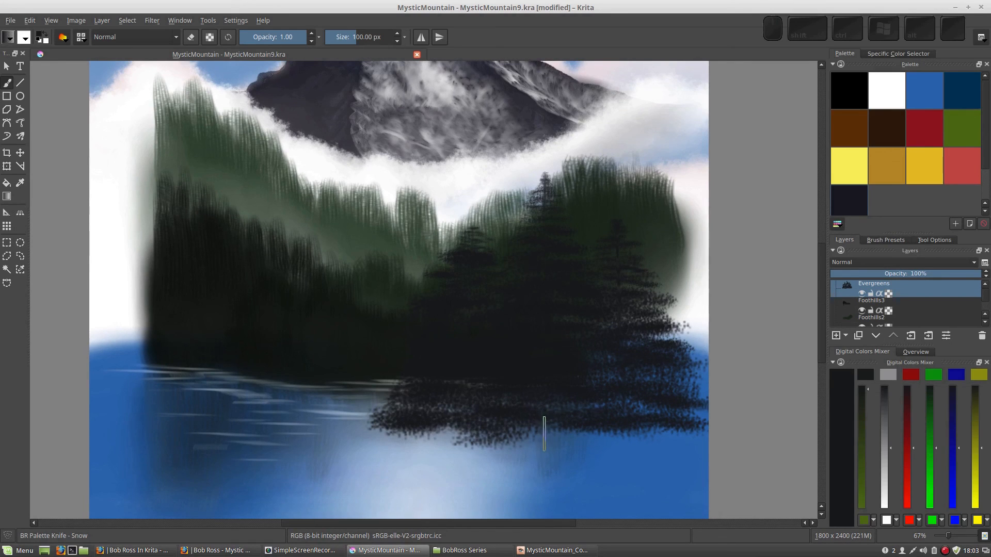
{"action": "key", "text": "KP_Subtract"}
{"action": "key", "text": "KP_Subtract"}
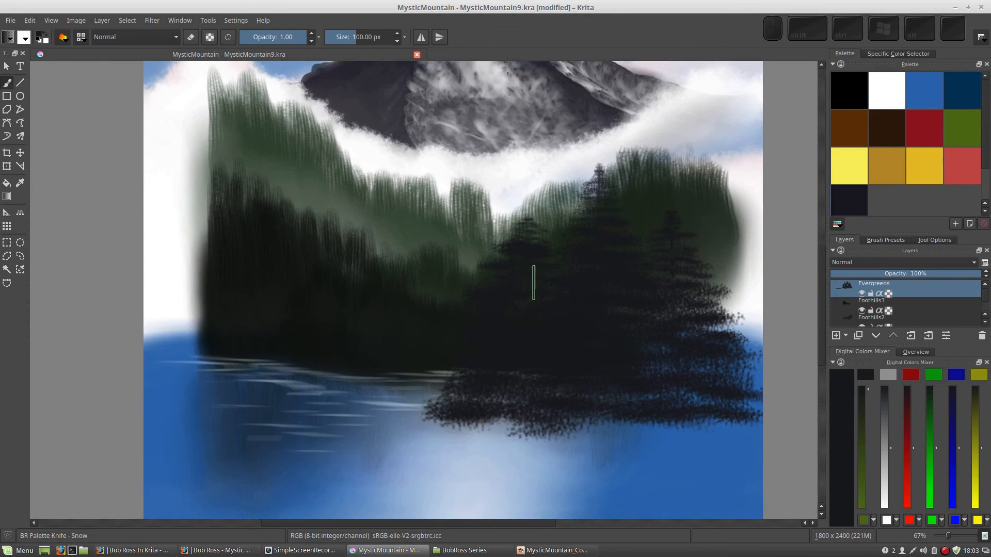
{"action": "key", "text": "KP_Add"}
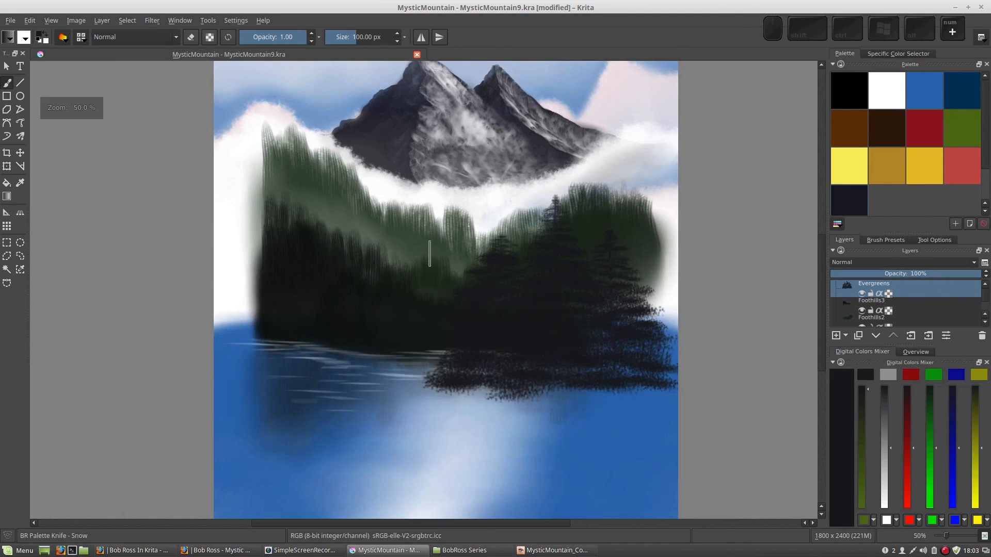
- Save the document
{"action": "left_click", "coordinate": [60, 40]}
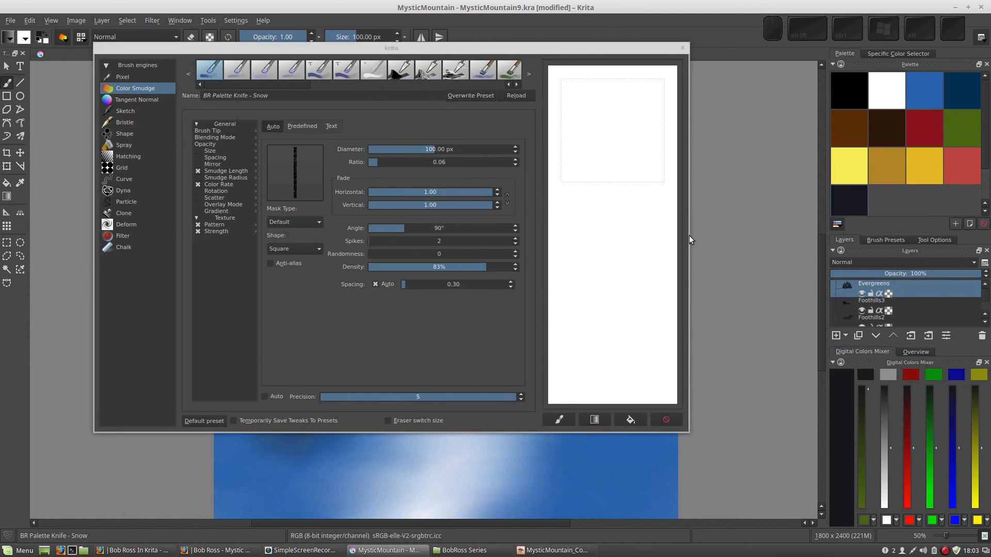
{"action": "left_click", "coordinate": [684, 47]}
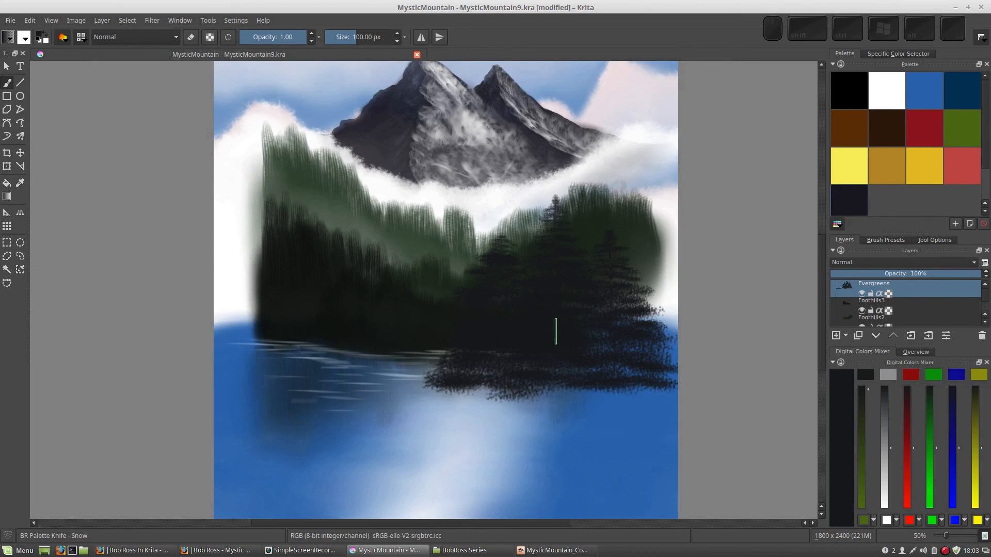
{"action": "key", "text": "ctrl+s"}
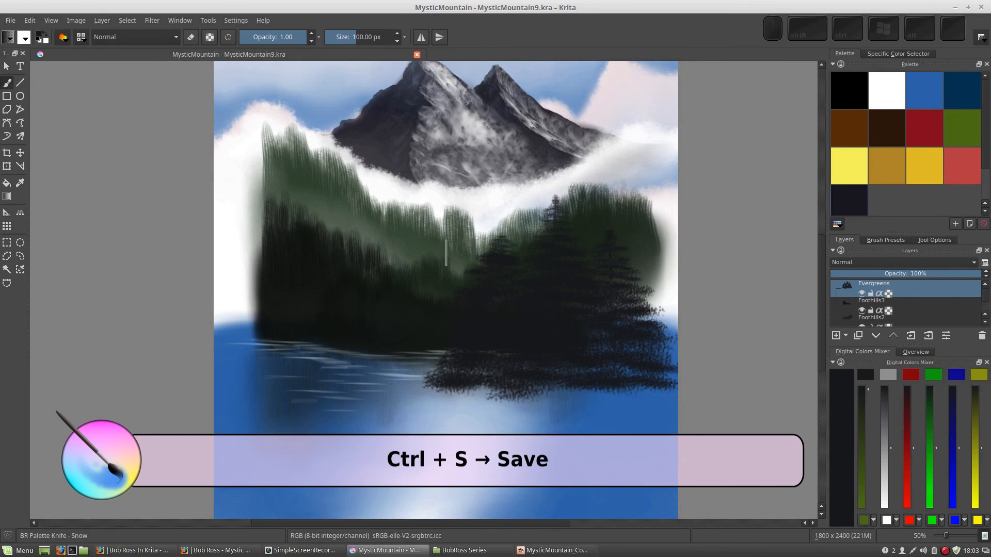